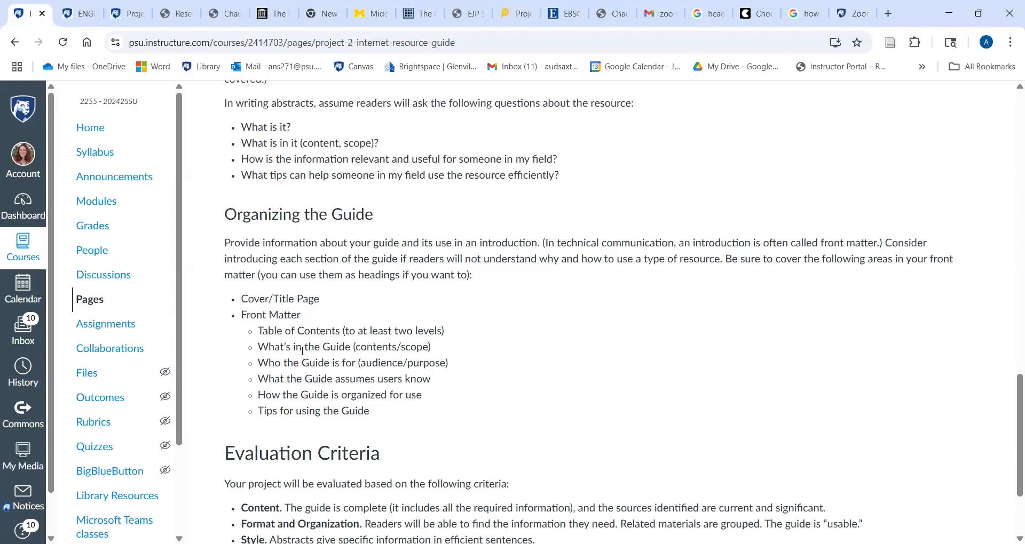
# Step: Switch to Word and examine the font pairing example with the main title and heading levels listed beneath it
pyautogui.hotkey('alt', 'Tab')
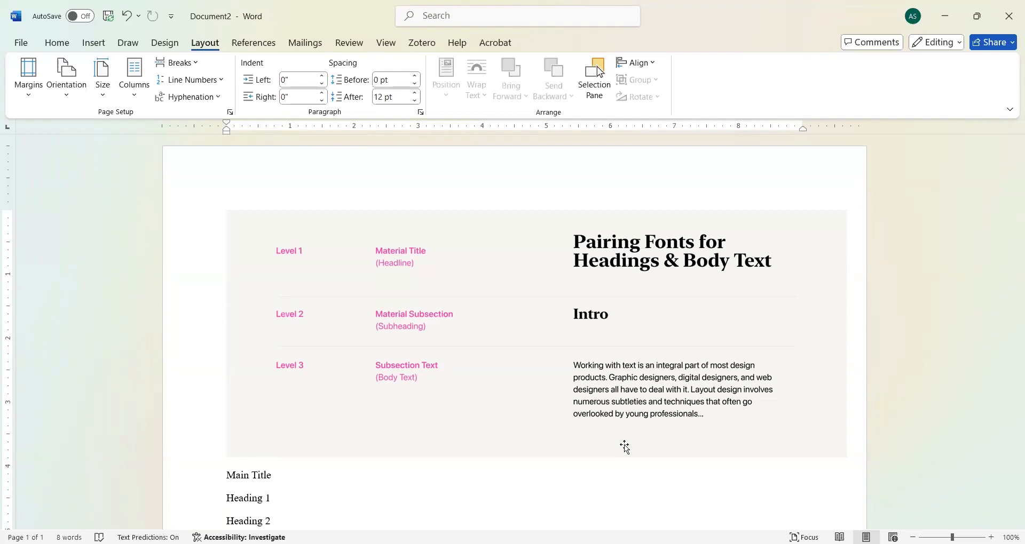
pyautogui.scroll(-1, 209, 398)
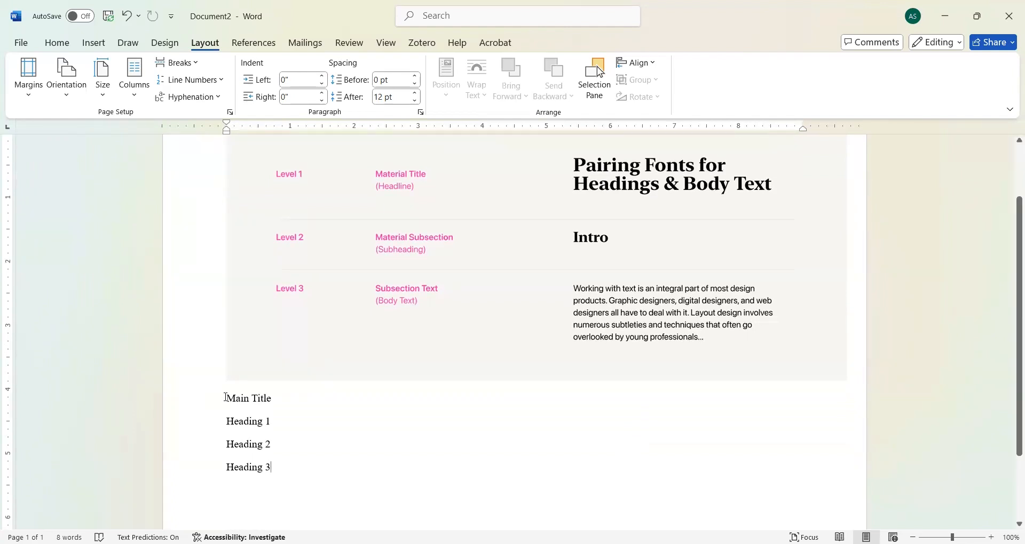
pyautogui.moveTo(226, 398); pyautogui.dragTo(287, 445)
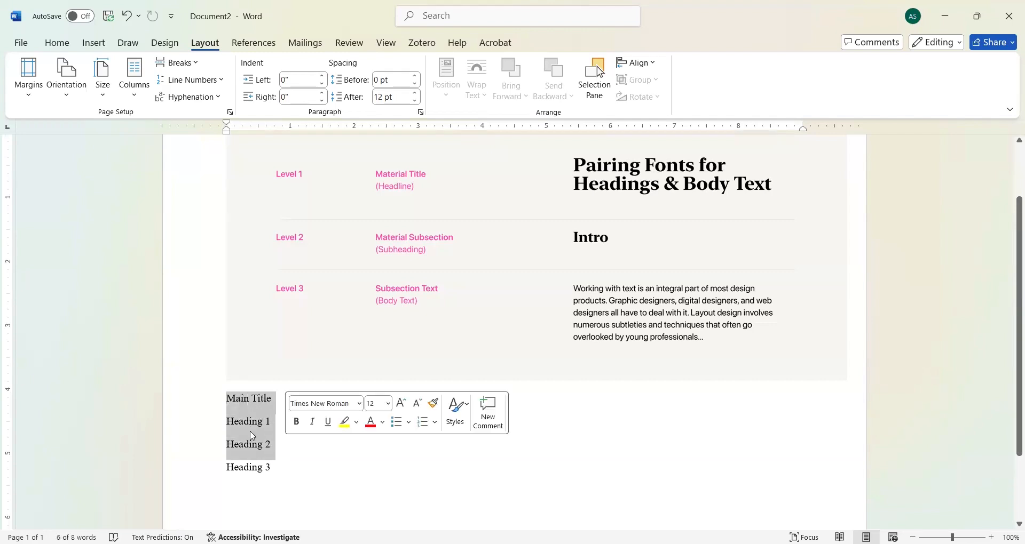
pyautogui.click(234, 467)
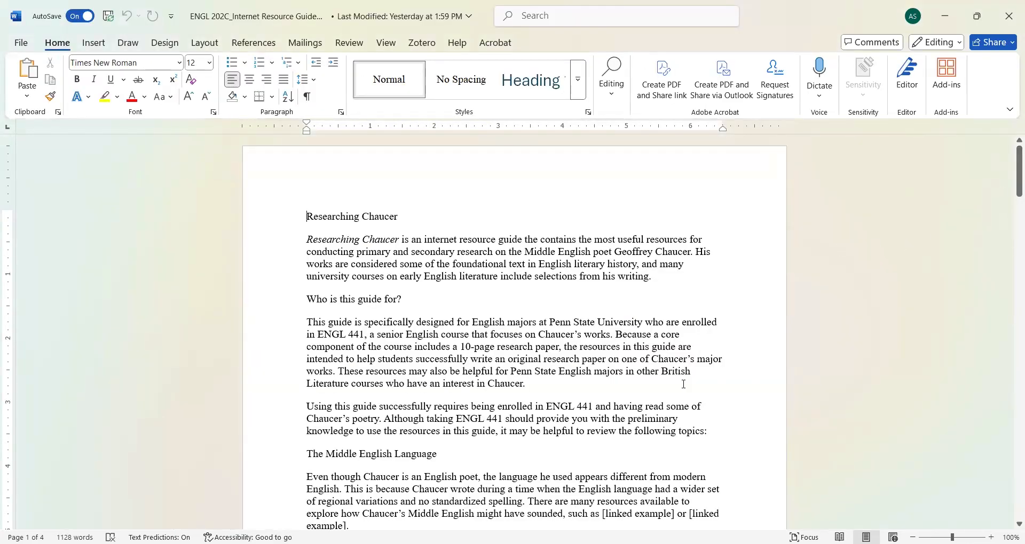
# Step: Review the front matter of the Researching Chaucer draft, from the title and audience sections through the contents list and usage tips
pyautogui.scroll(-8, 684, 384)
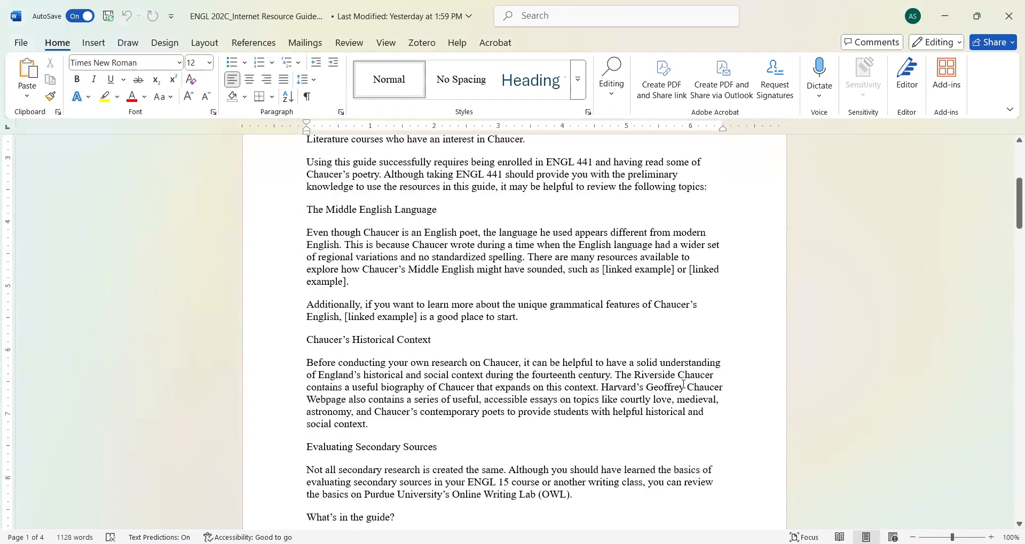
pyautogui.scroll(6, 683, 384)
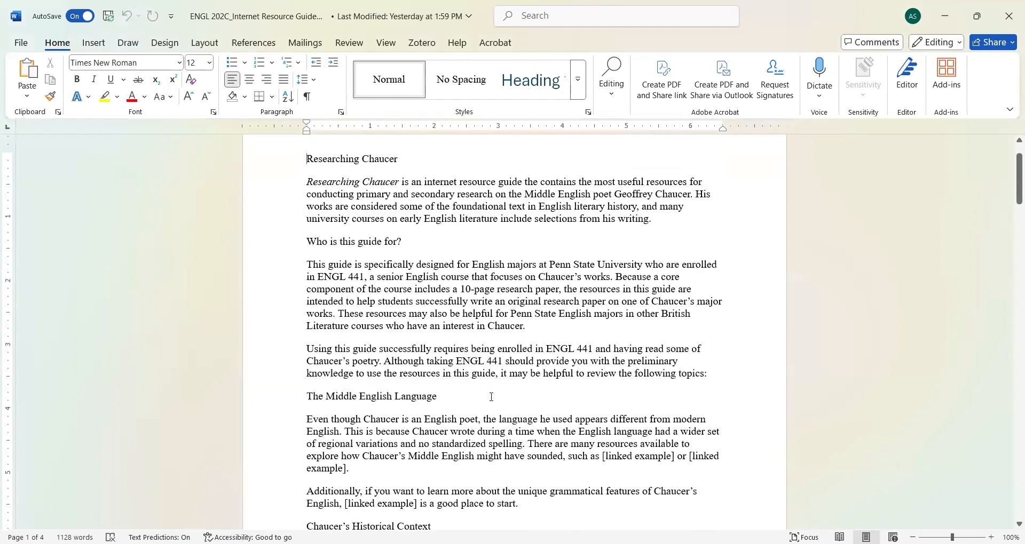
pyautogui.scroll(-7, 491, 396)
pyautogui.scroll(6, 385, 269)
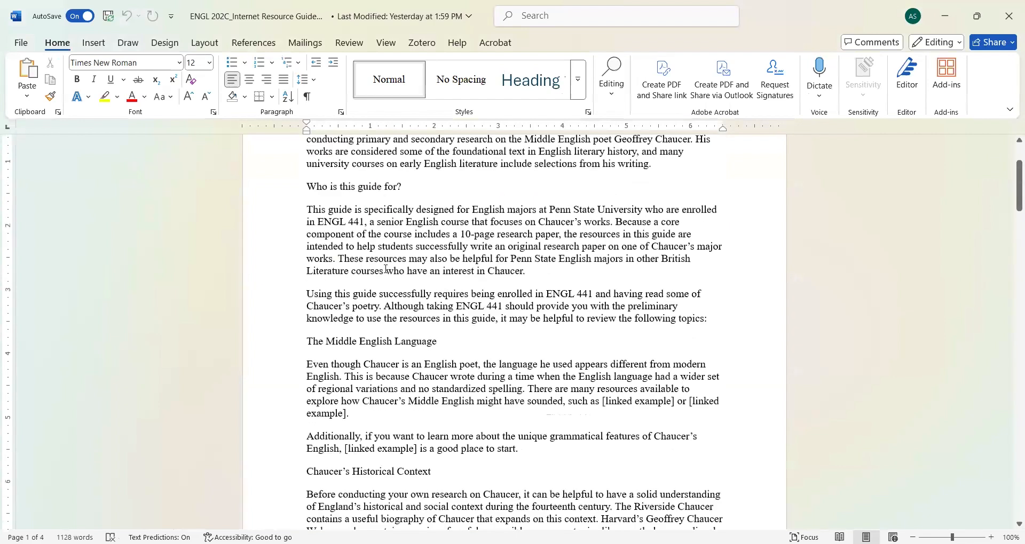
pyautogui.scroll(4, 385, 269)
pyautogui.scroll(-15, 385, 269)
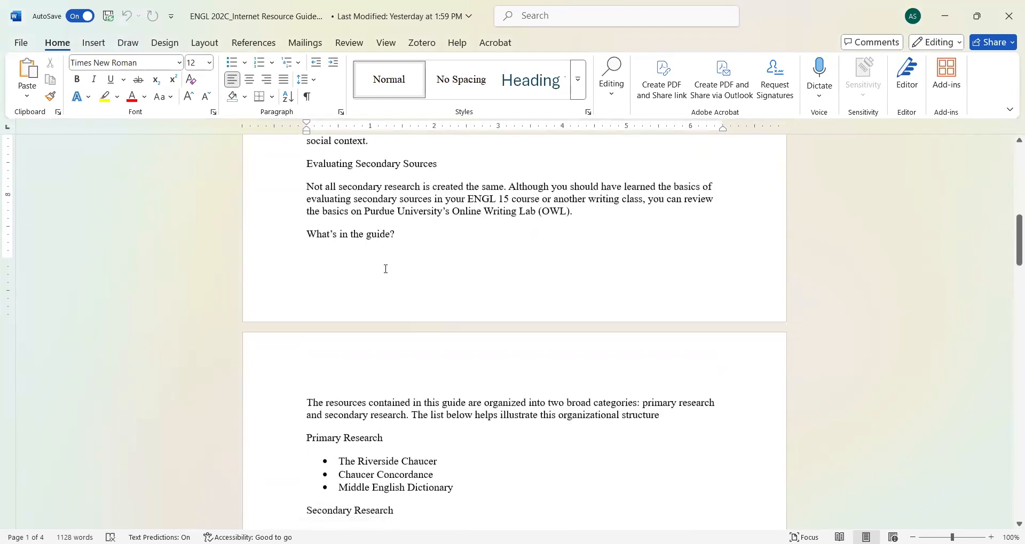
pyautogui.scroll(7, 386, 269)
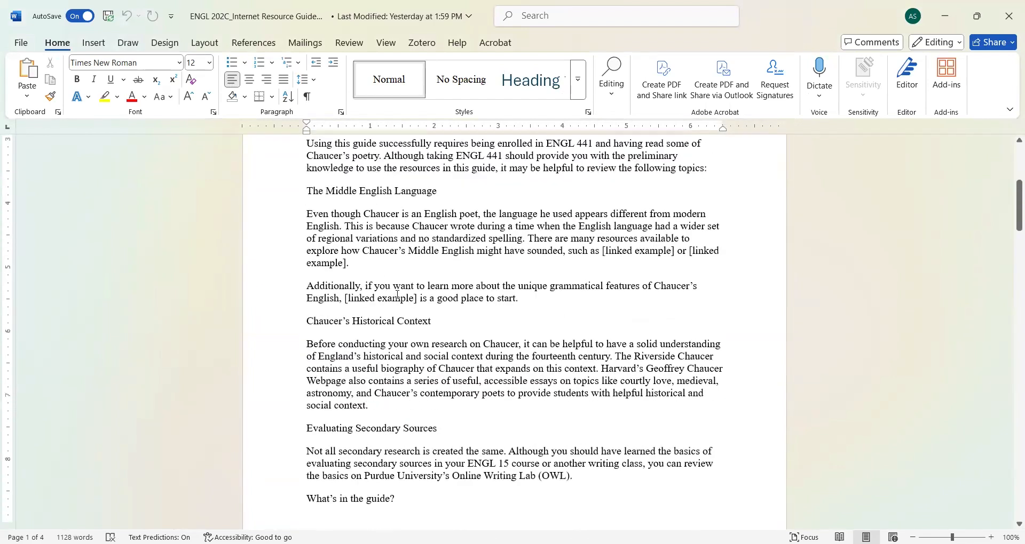
pyautogui.scroll(-4, 398, 297)
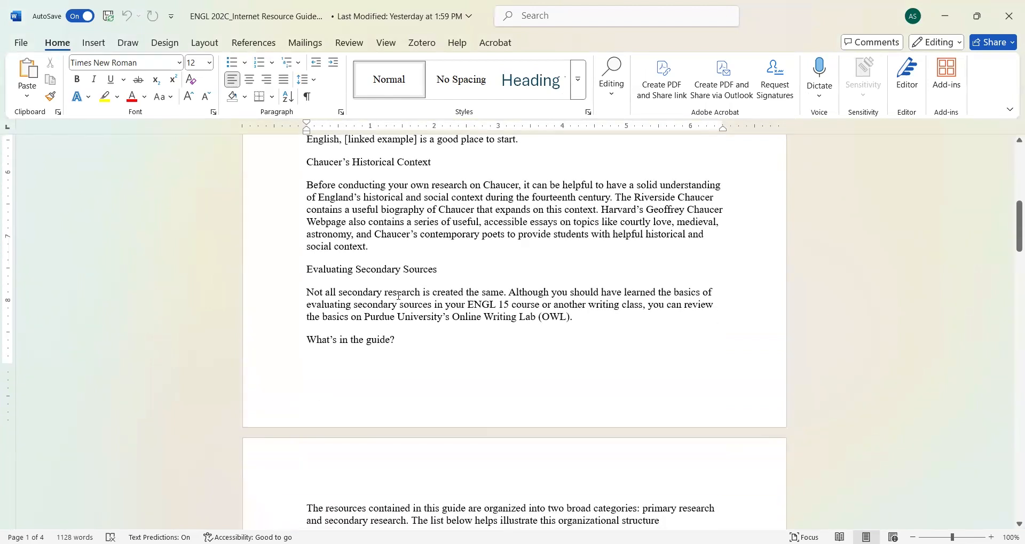
pyautogui.scroll(-12, 398, 296)
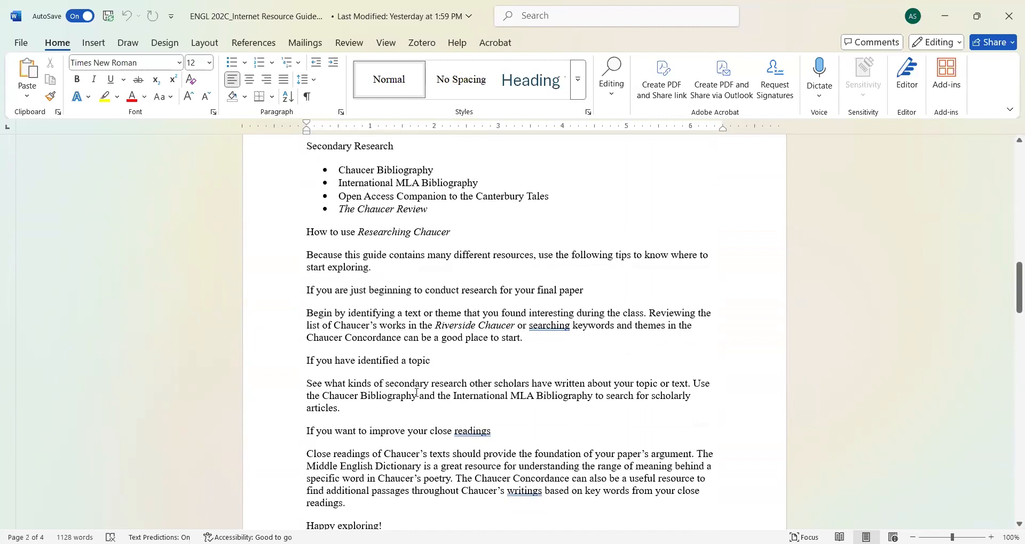
pyautogui.scroll(-2, 521, 285)
pyautogui.scroll(3, 519, 288)
pyautogui.scroll(2, 520, 288)
pyautogui.scroll(6, 346, 296)
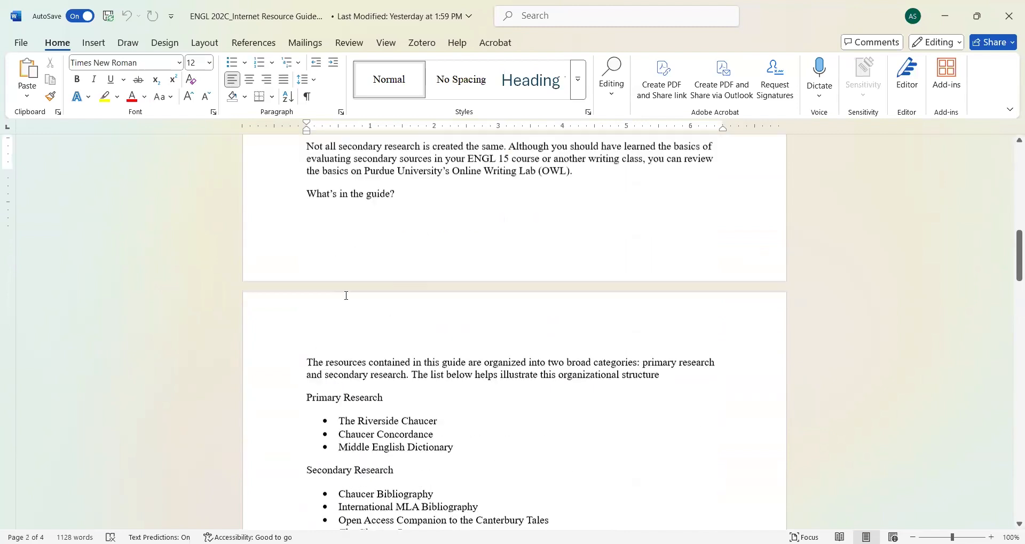
pyautogui.scroll(3, 346, 295)
pyautogui.scroll(6, 346, 295)
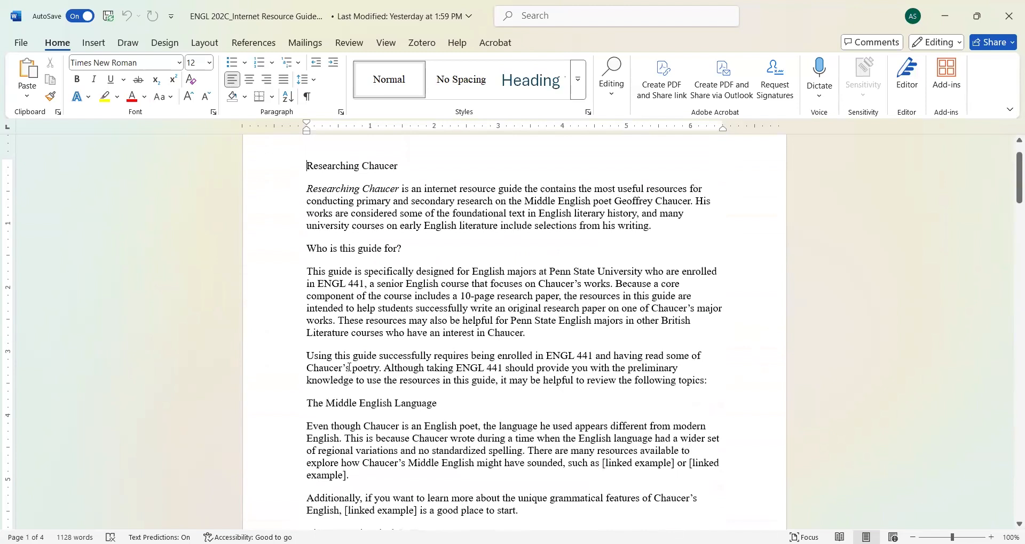
# Step: Examine the primary research part of the guide, including the Riverside Chaucer and Chaucer Concordance entries
pyautogui.scroll(-20, 347, 367)
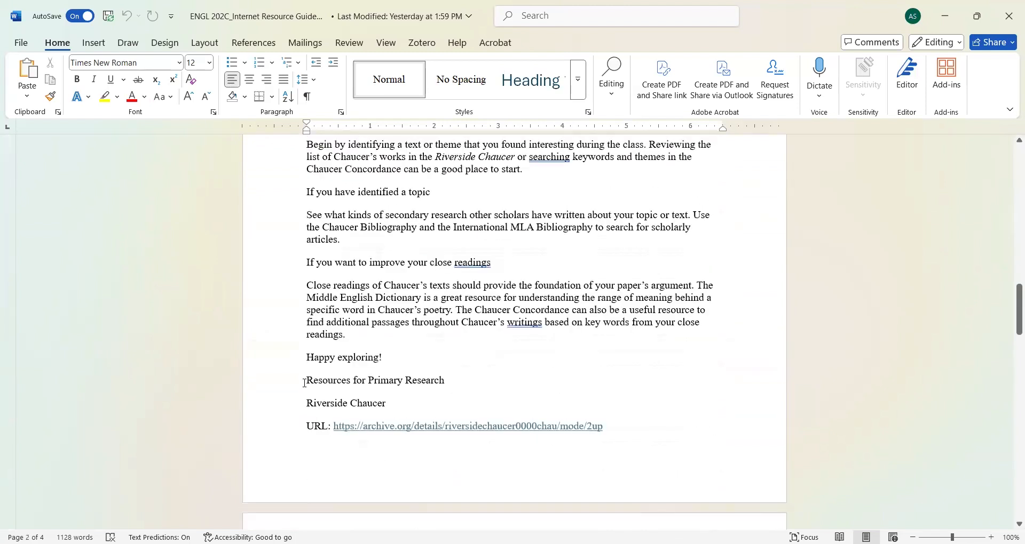
pyautogui.scroll(-4, 397, 404)
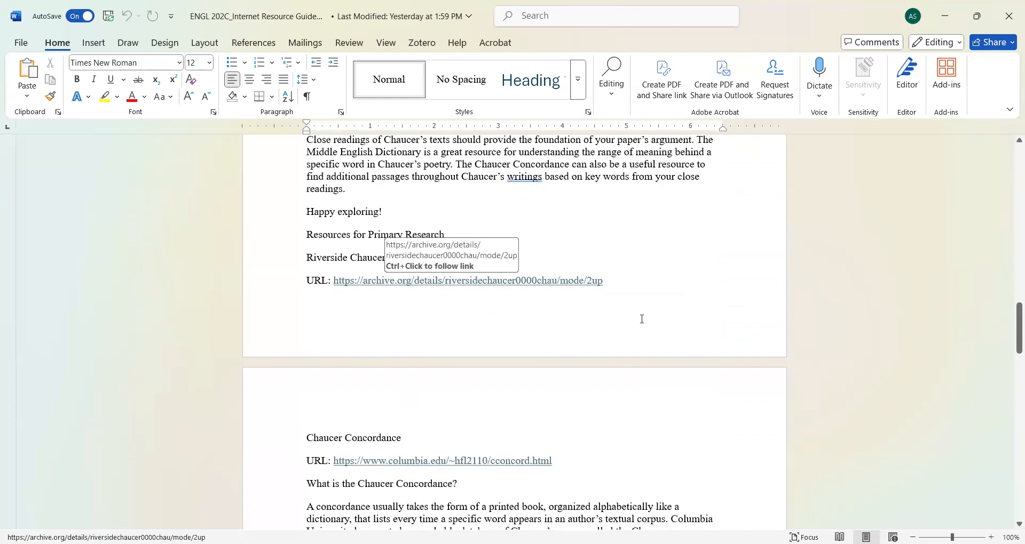
pyautogui.scroll(-6, 642, 318)
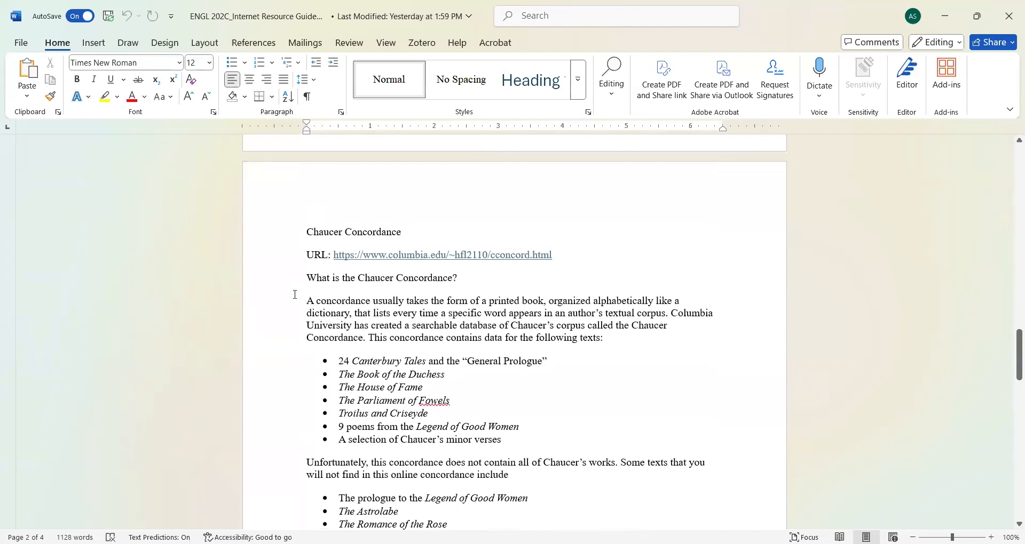
pyautogui.scroll(-3, 514, 435)
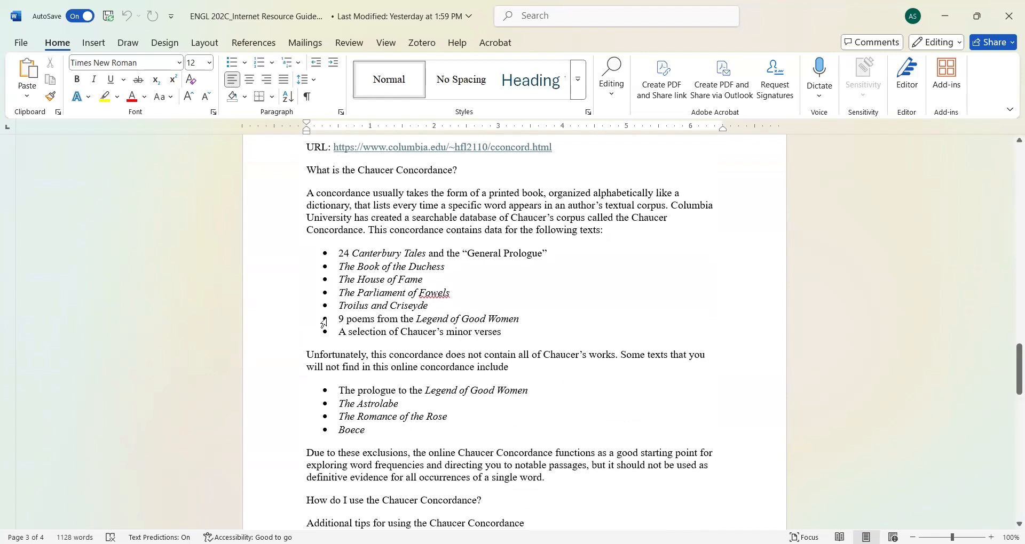
# Step: Review the question headings in the Chaucer Concordance entry and add an empty paragraph below "How do I use the Chaucer Concordance?"
pyautogui.moveTo(333, 147); pyautogui.dragTo(463, 170)
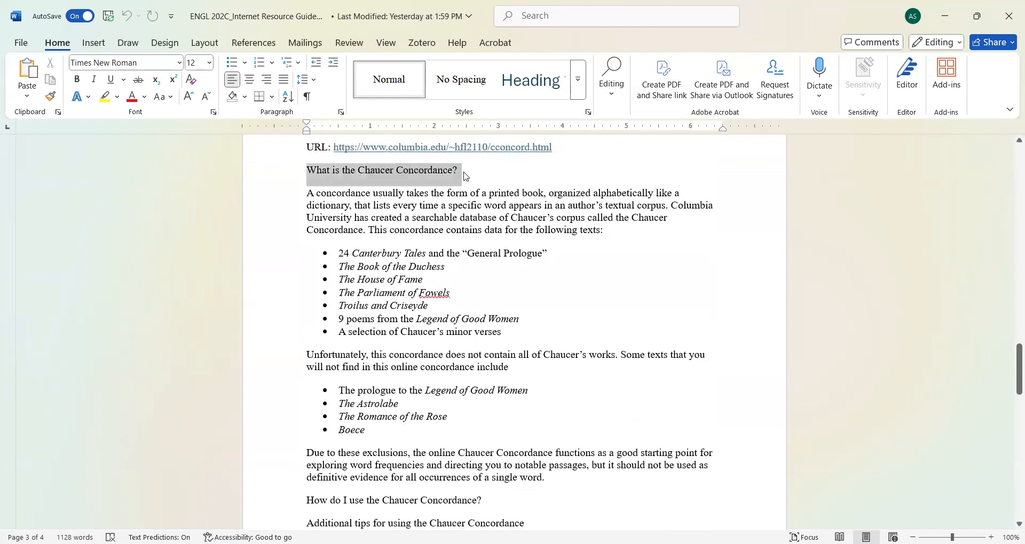
pyautogui.scroll(-2, 427, 340)
pyautogui.scroll(-2, 427, 339)
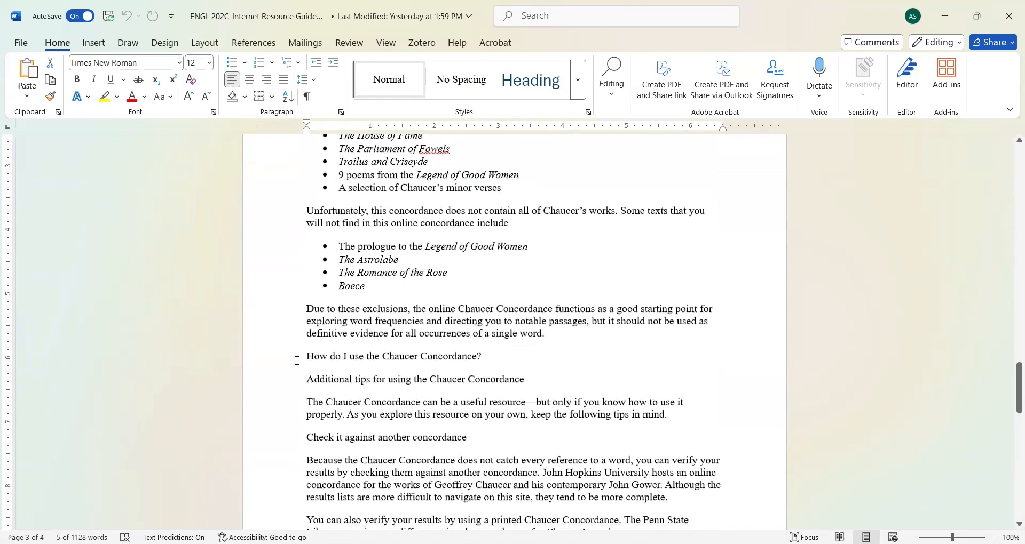
pyautogui.moveTo(297, 360); pyautogui.dragTo(476, 365)
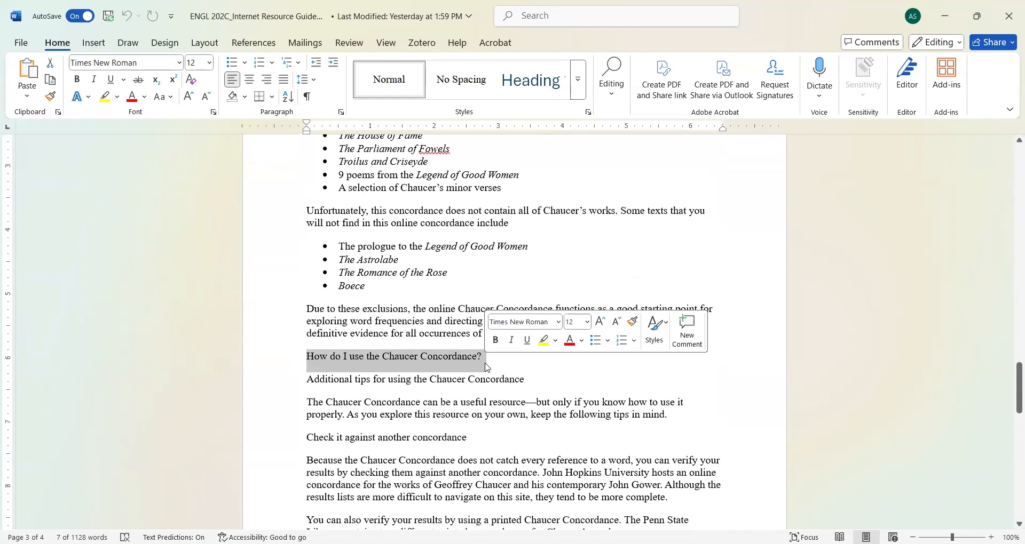
pyautogui.rightClick(484, 365)
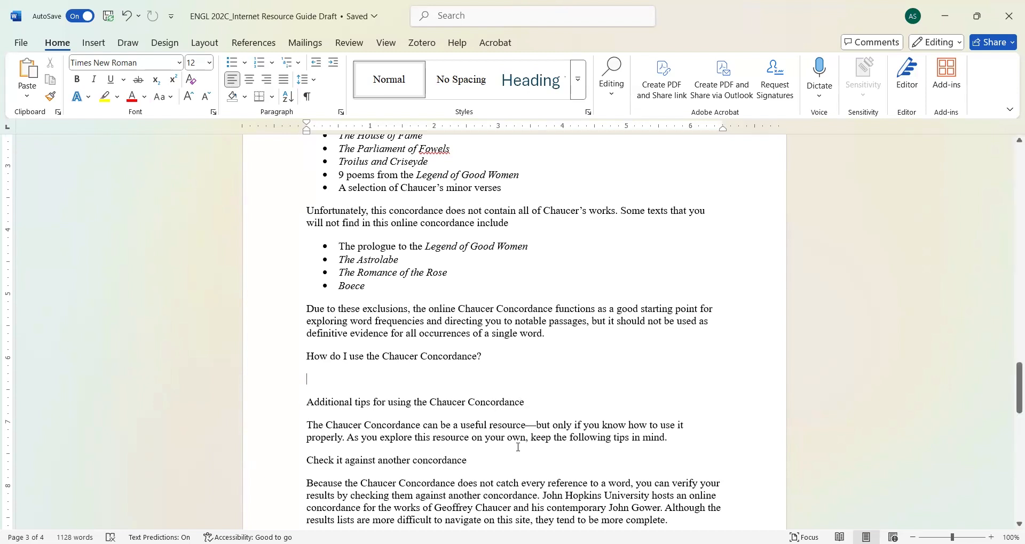
# Step: Examine the rest of the guide, from the Middle English Dictionary entry through all entries under "Resources for Secondary Research"
pyautogui.scroll(-15, 518, 447)
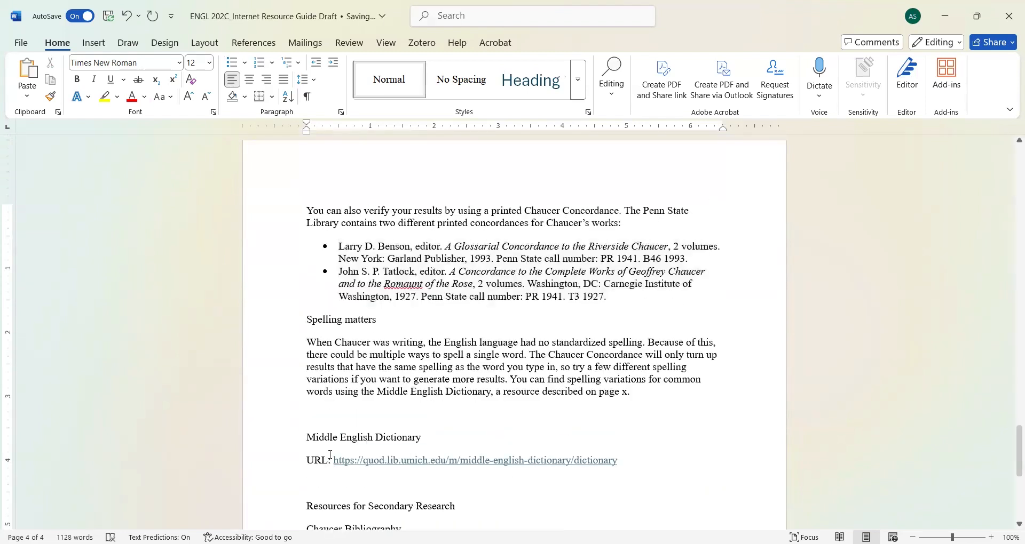
pyautogui.scroll(-5, 384, 482)
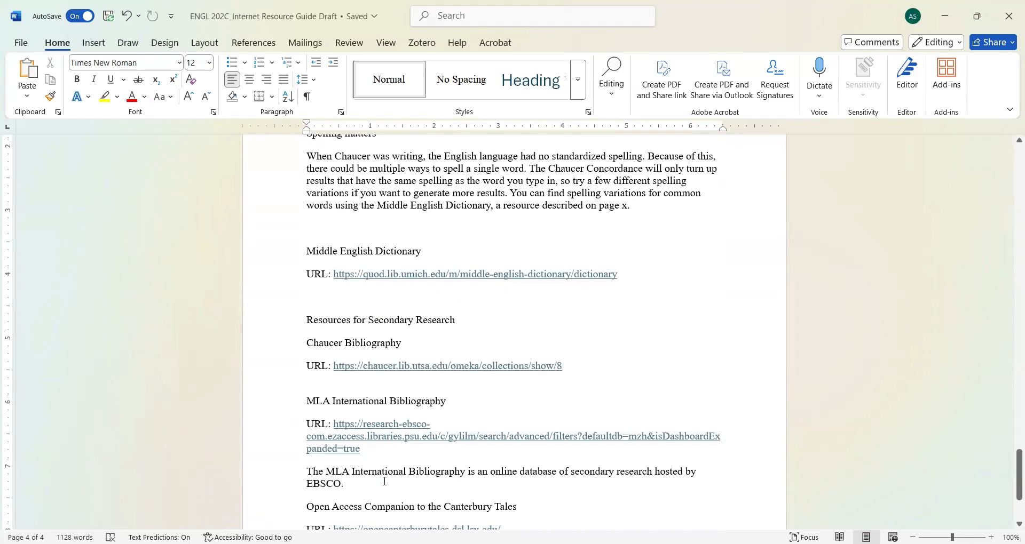
pyautogui.scroll(-4, 385, 482)
pyautogui.scroll(-1, 384, 423)
pyautogui.scroll(1, 368, 424)
pyautogui.click(304, 419)
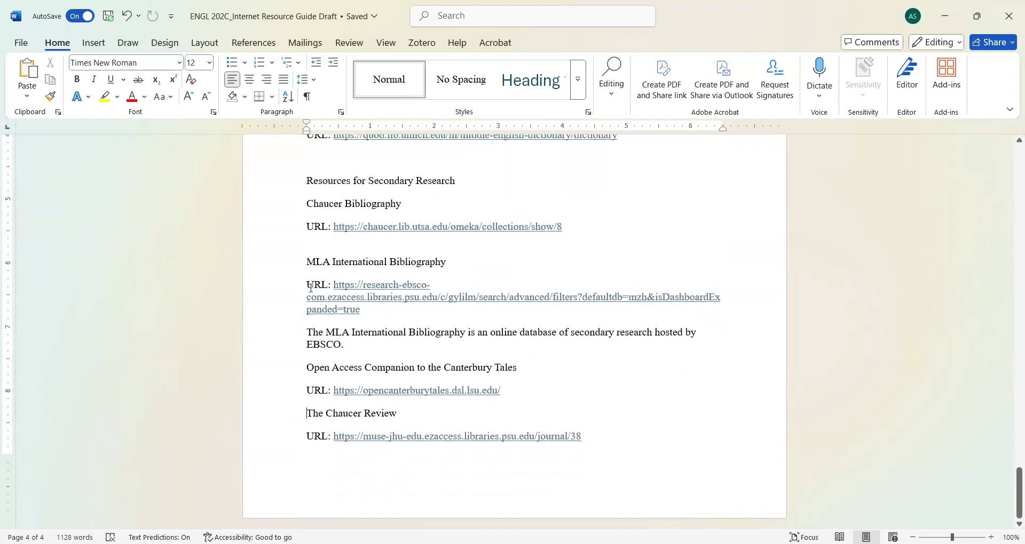
pyautogui.click(302, 264)
pyautogui.moveTo(394, 401); pyautogui.dragTo(307, 368)
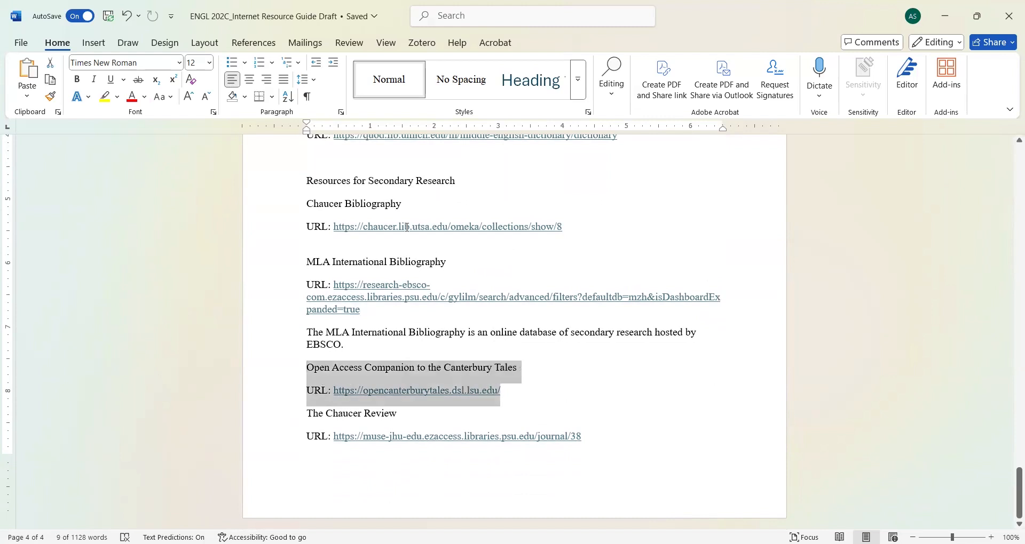
pyautogui.moveTo(307, 204); pyautogui.dragTo(524, 239)
pyautogui.click(379, 188)
pyautogui.scroll(1, 322, 199)
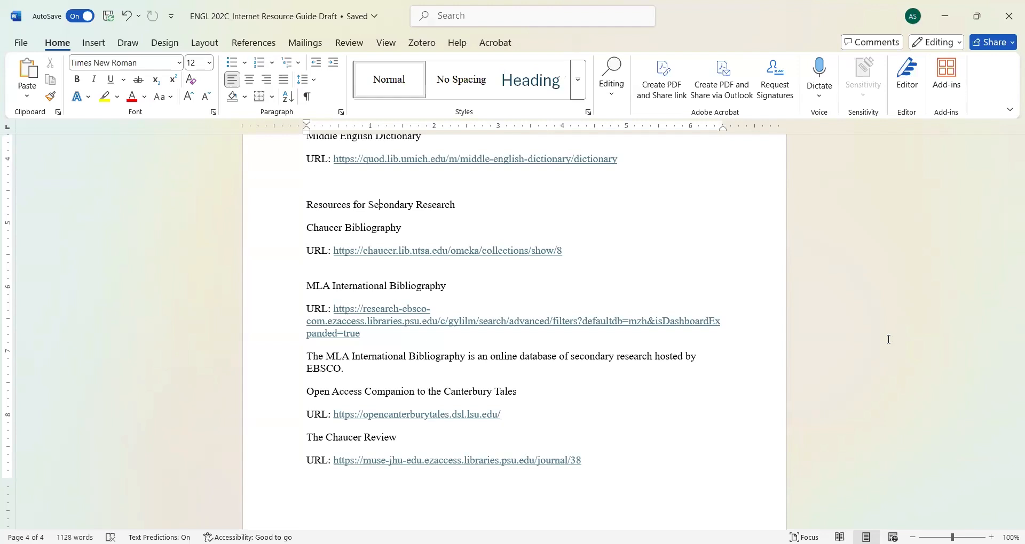
# Step: Insert a page break before the opening paragraph so the title "Researching Chaucer" stands alone on the first page
pyautogui.moveTo(1012, 480); pyautogui.dragTo(1014, 140)
pyautogui.doubleClick(346, 216)
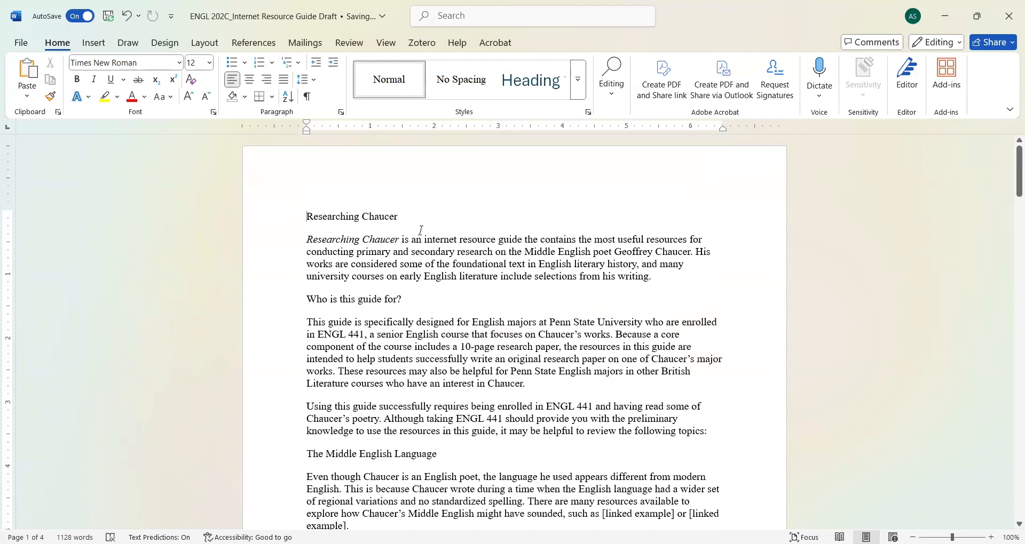
pyautogui.click(308, 240)
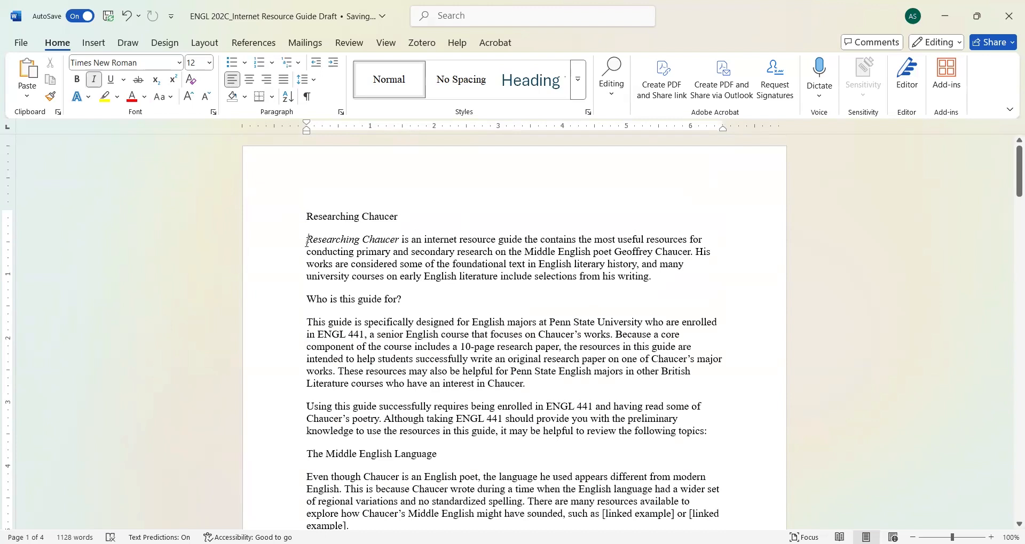
pyautogui.click(94, 43)
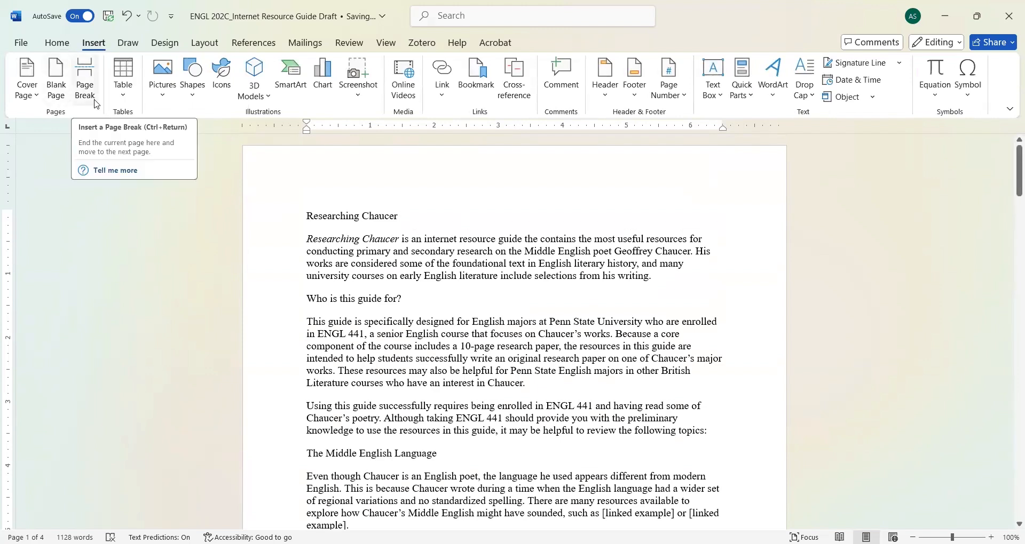
pyautogui.click(85, 86)
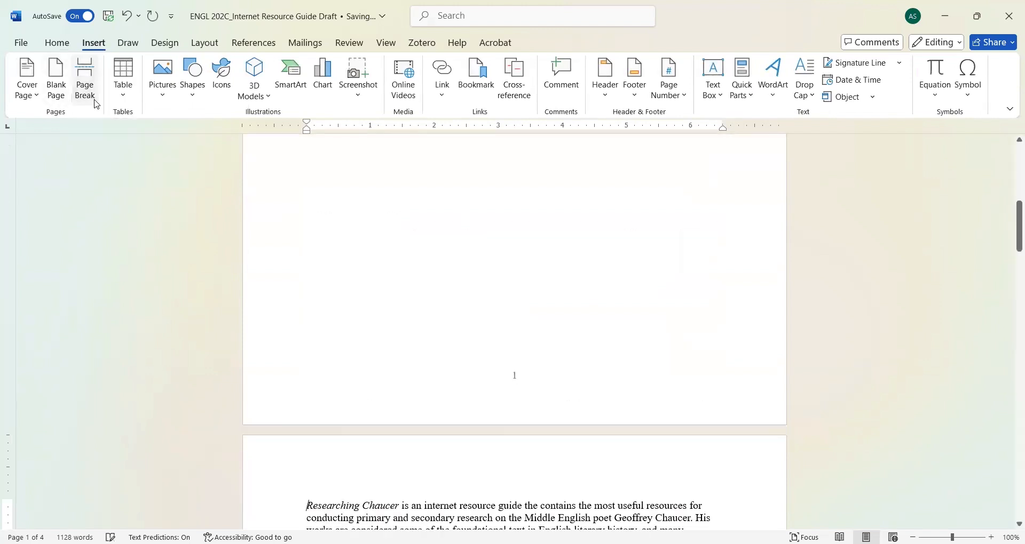
pyautogui.scroll(7, 430, 295)
pyautogui.scroll(2, 430, 296)
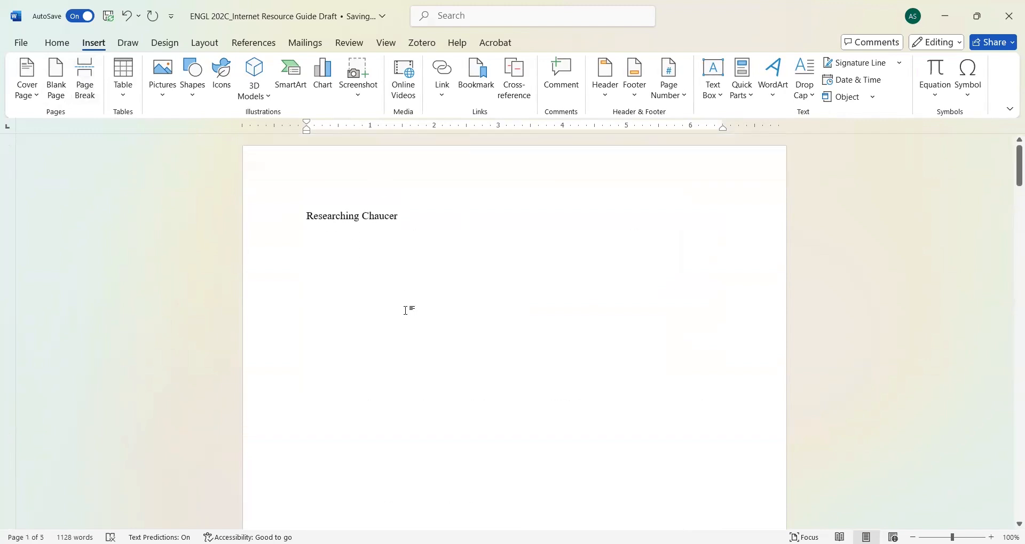
# Step: Add the non-italic heading "Preface" on its own line above the opening paragraph on the second page
pyautogui.press('Return')
pyautogui.press('Up')
pyautogui.hotkey('ctrl', 'i')
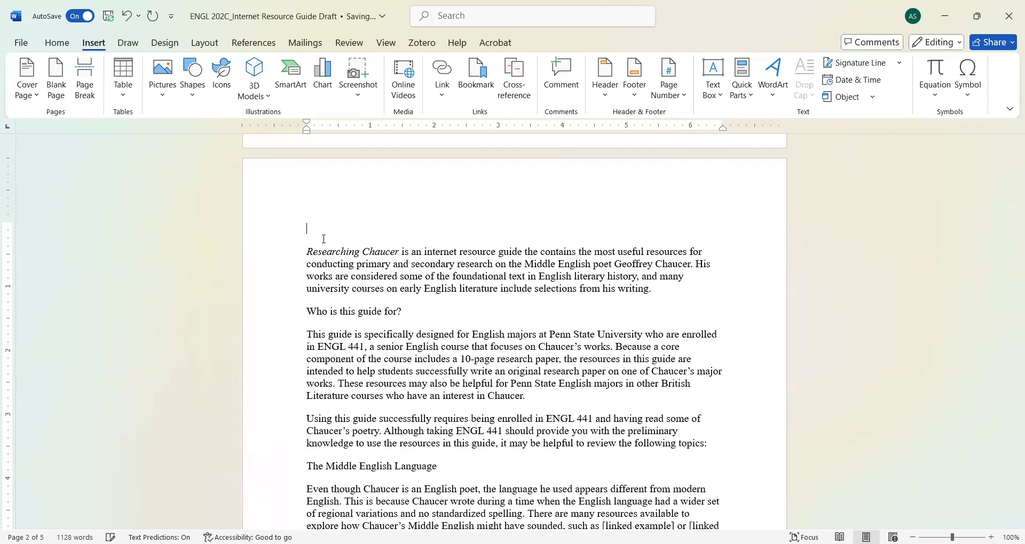
pyautogui.write('Pref')
pyautogui.write('ace')
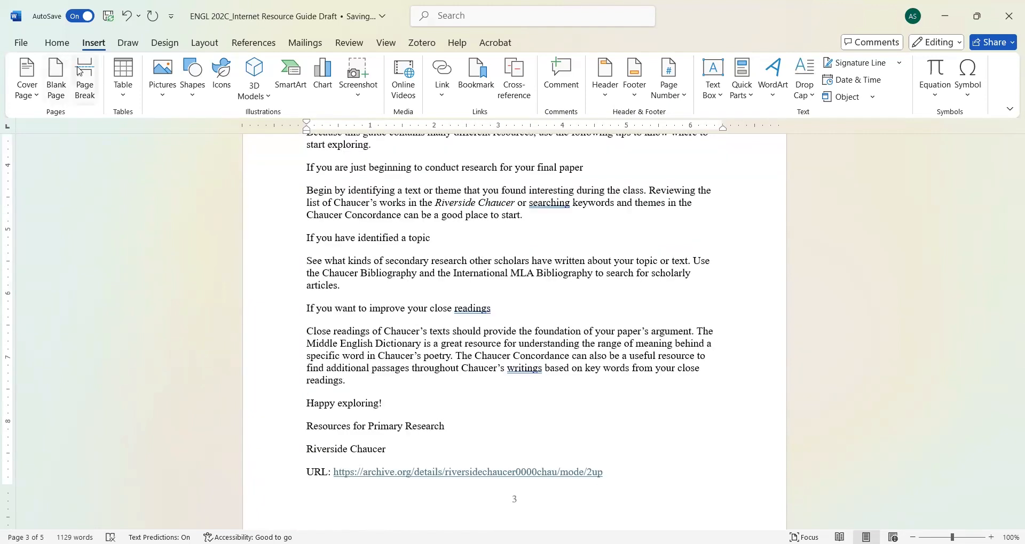
# Step: Insert page breaks before the "Resources for Primary Research" heading and before the "Riverside Chaucer" entry
pyautogui.click(83, 79)
pyautogui.scroll(-5, 432, 284)
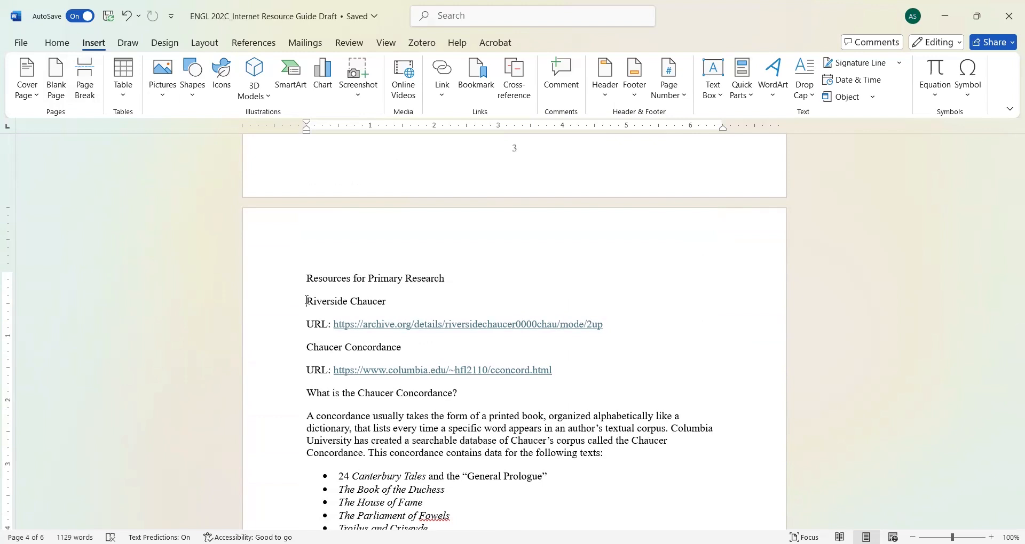
pyautogui.click(86, 80)
pyautogui.scroll(-5, 458, 392)
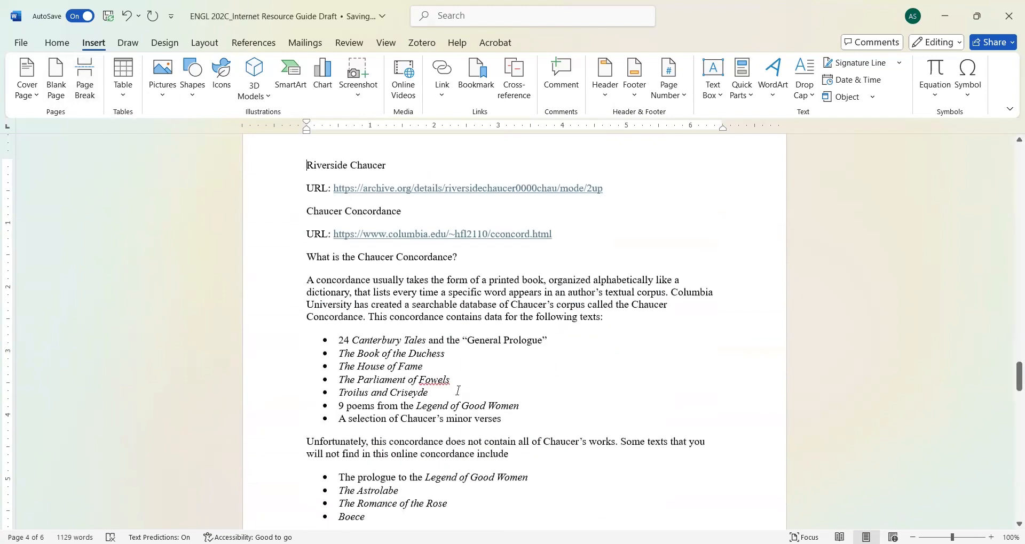
# Step: Insert page breaks so each remaining resource entry, from "Chaucer Concordance" through "The Chaucer Review", starts on its own page
pyautogui.scroll(2, 459, 390)
pyautogui.click(308, 265)
pyautogui.click(85, 80)
pyautogui.scroll(8, 540, 440)
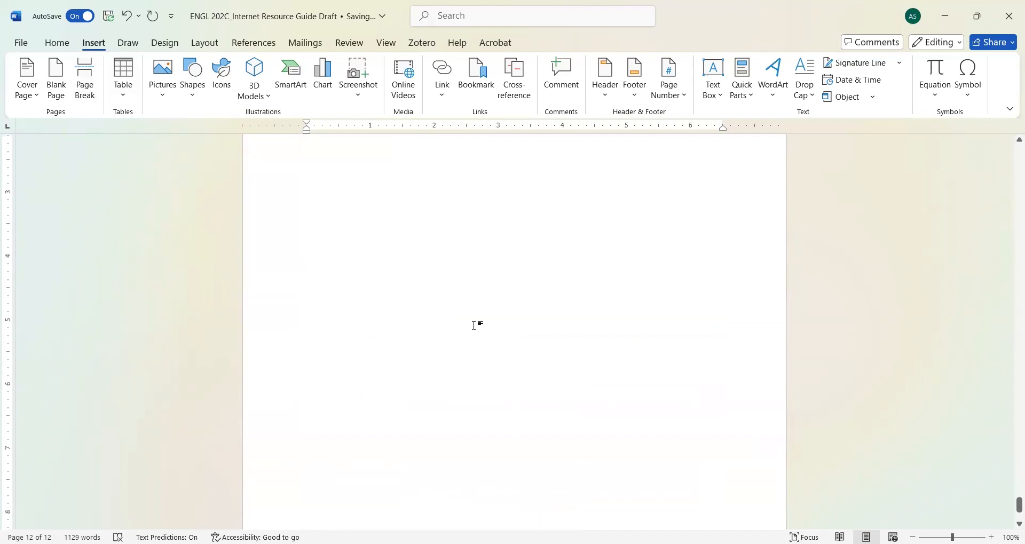
pyautogui.scroll(-3, 474, 326)
pyautogui.scroll(2, 474, 325)
pyautogui.scroll(3, 507, 402)
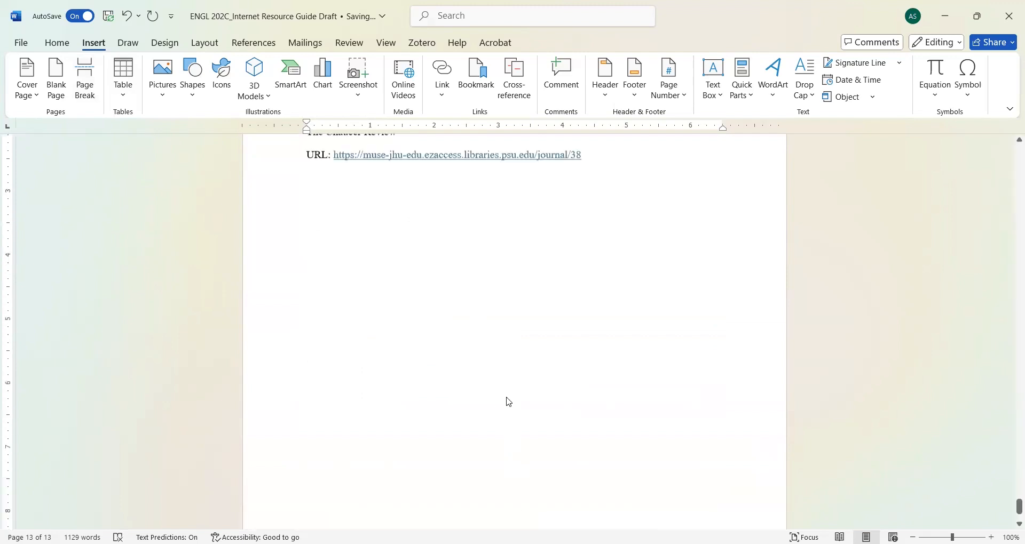
# Step: Examine the page layout from the title page through the "Middle English Dictionary" entry to check where each section starts, and return to the title page
pyautogui.scroll(12, 509, 401)
pyautogui.scroll(15, 507, 397)
pyautogui.scroll(15, 507, 397)
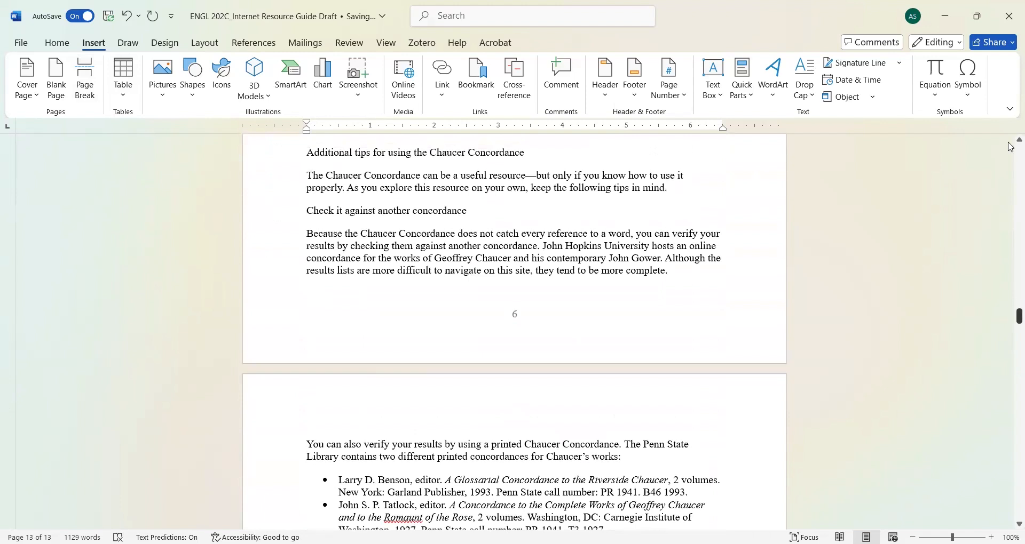
pyautogui.click(1011, 146)
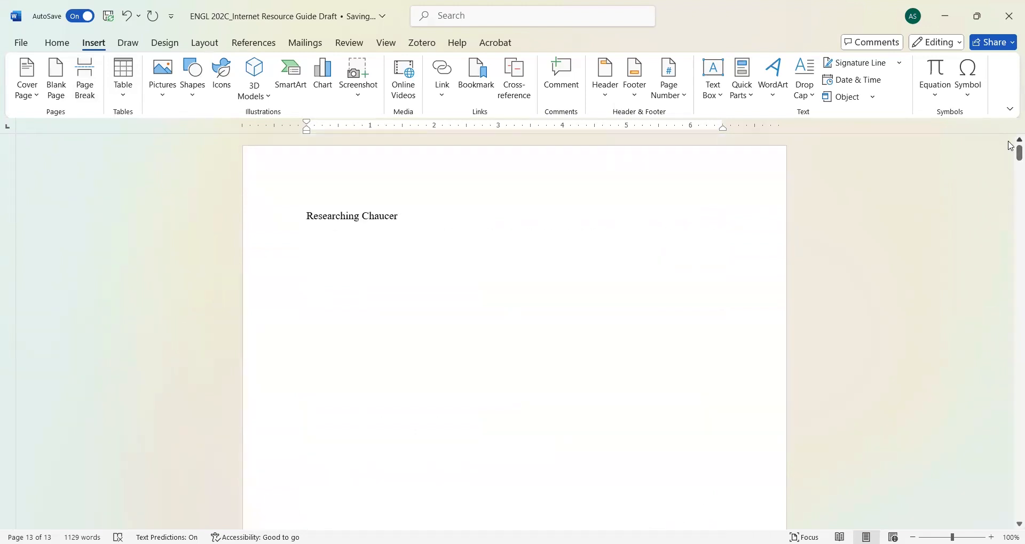
pyautogui.scroll(-10, 647, 203)
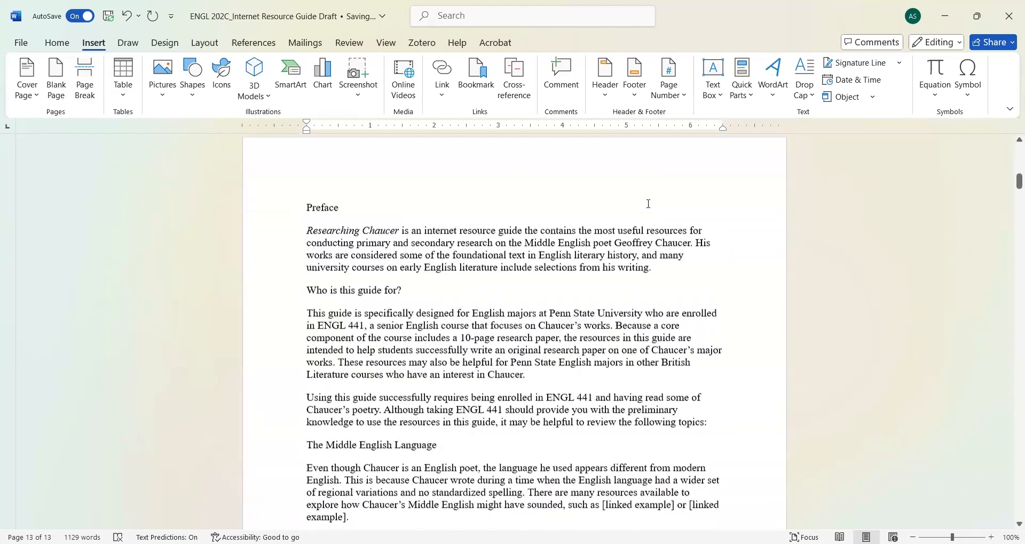
pyautogui.scroll(-13, 647, 202)
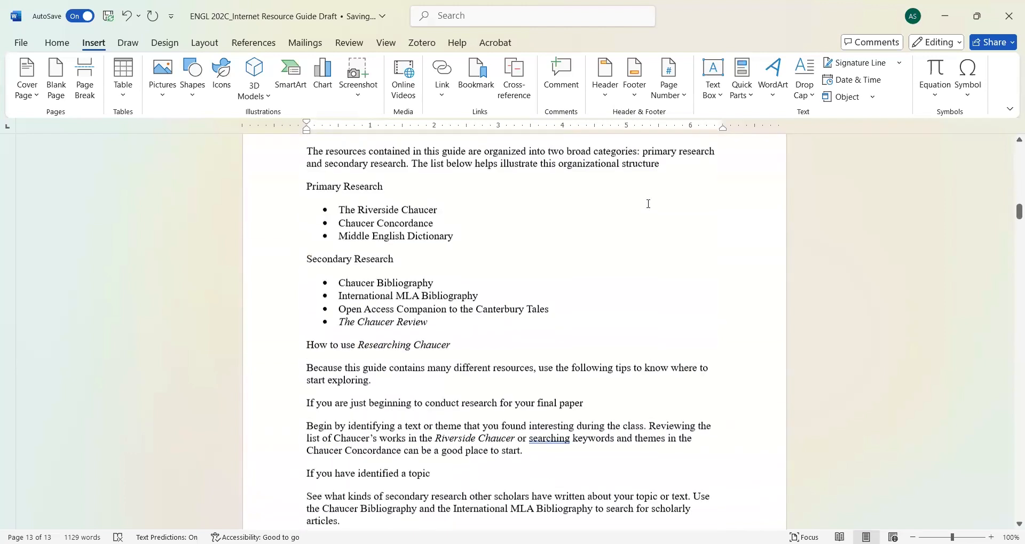
pyautogui.scroll(-6, 648, 204)
pyautogui.scroll(-20, 453, 315)
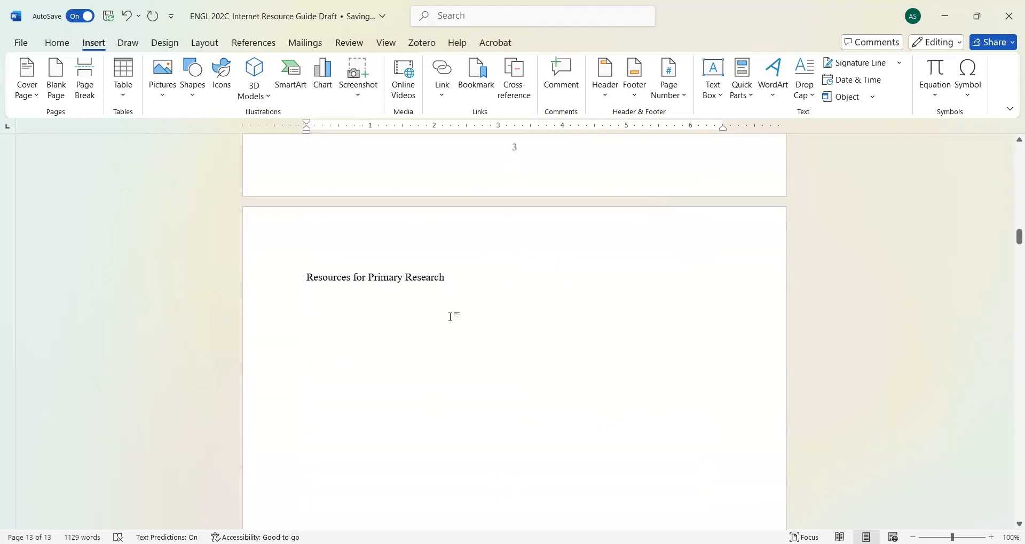
pyautogui.scroll(-17, 453, 317)
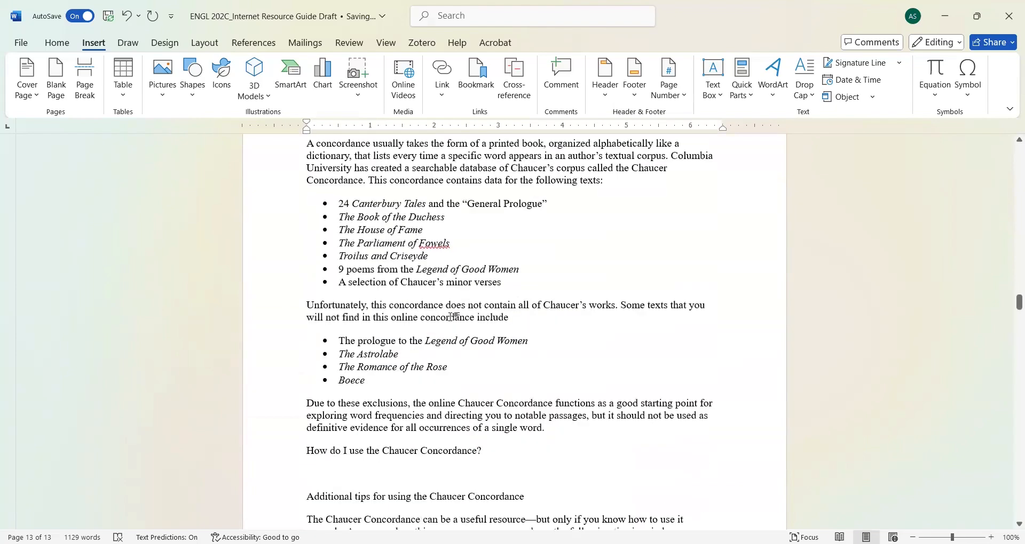
pyautogui.scroll(-6, 530, 479)
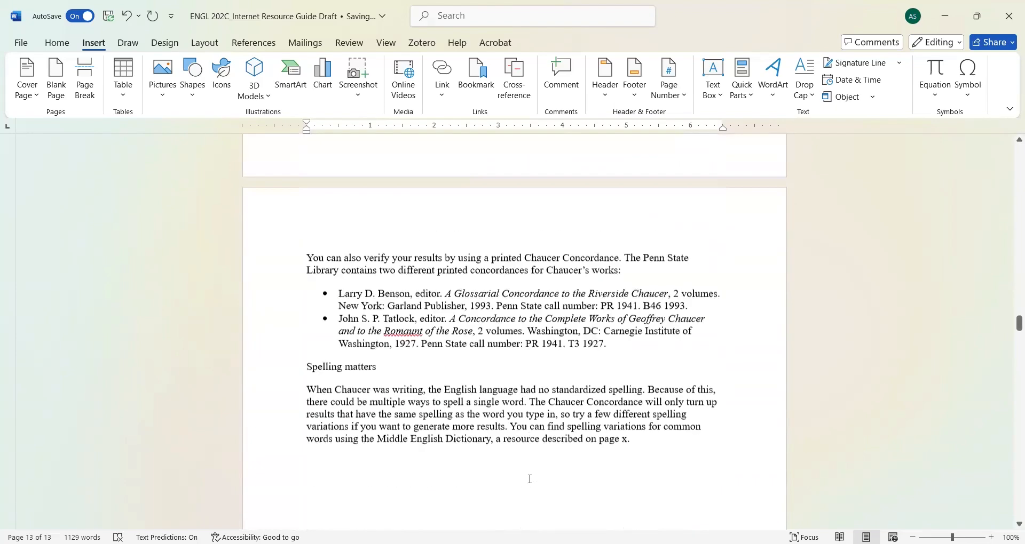
pyautogui.scroll(5, 529, 478)
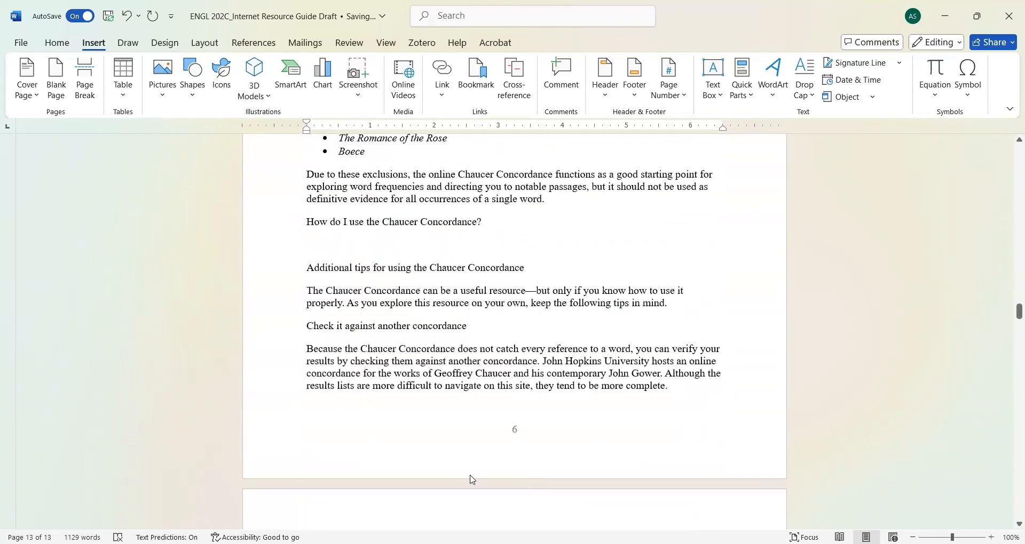
pyautogui.scroll(-20, 465, 260)
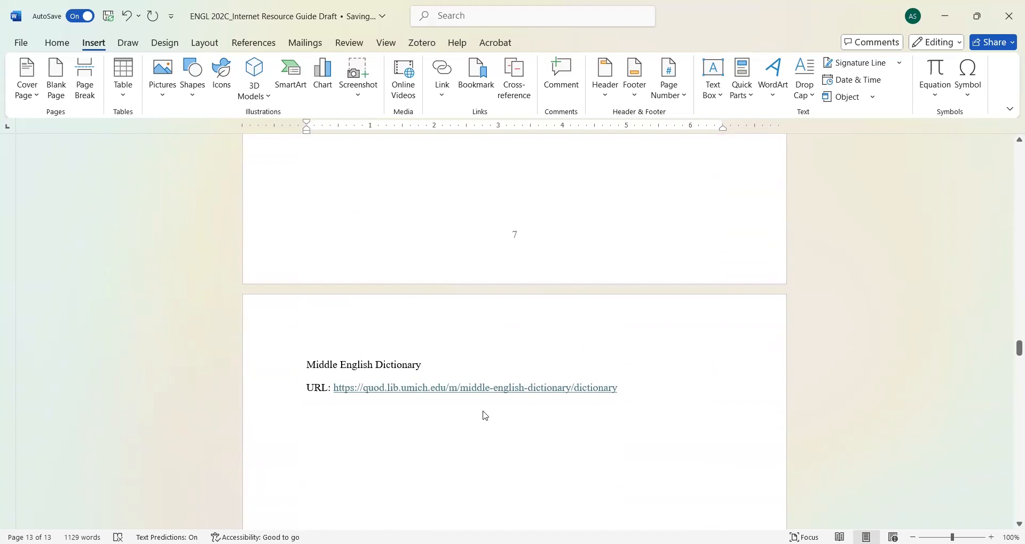
pyautogui.scroll(-3, 484, 413)
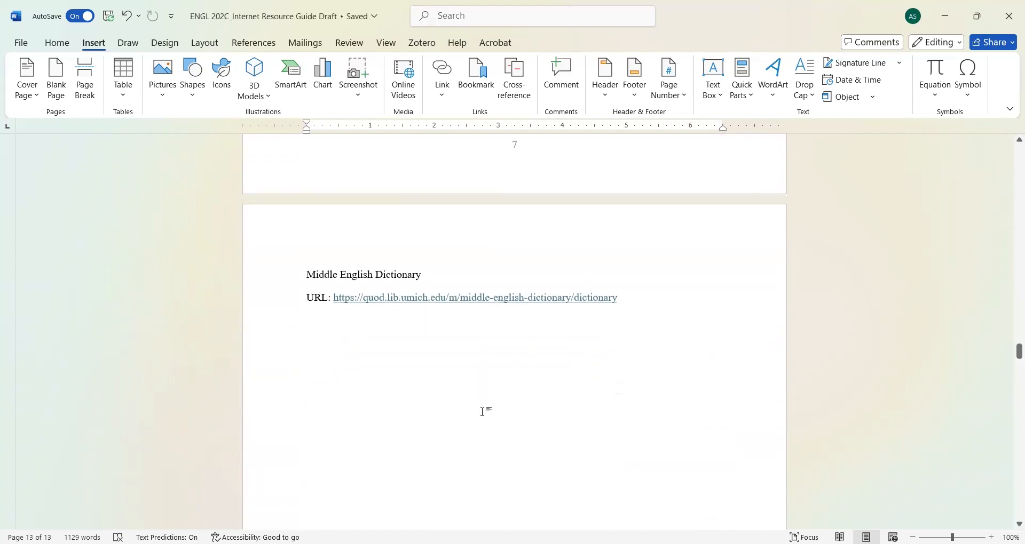
pyautogui.moveTo(1010, 360); pyautogui.dragTo(1011, 159)
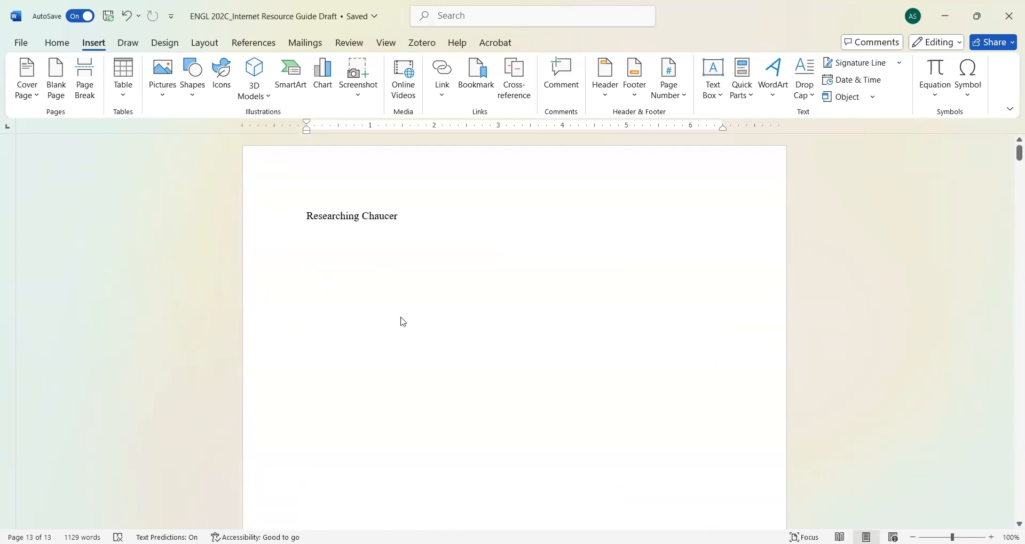
# Step: Look over the available built-in text styles and the font choices
pyautogui.click(55, 48)
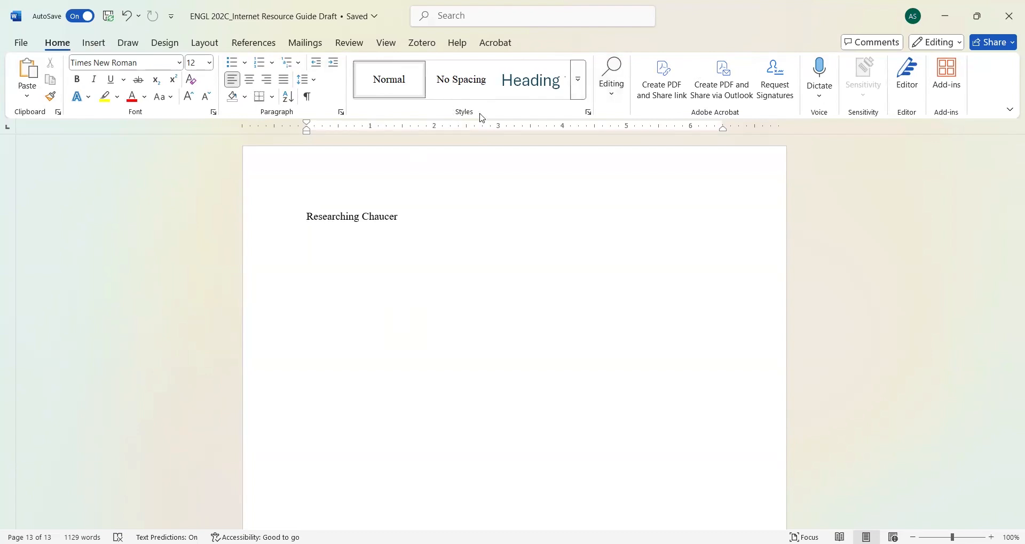
pyautogui.click(579, 95)
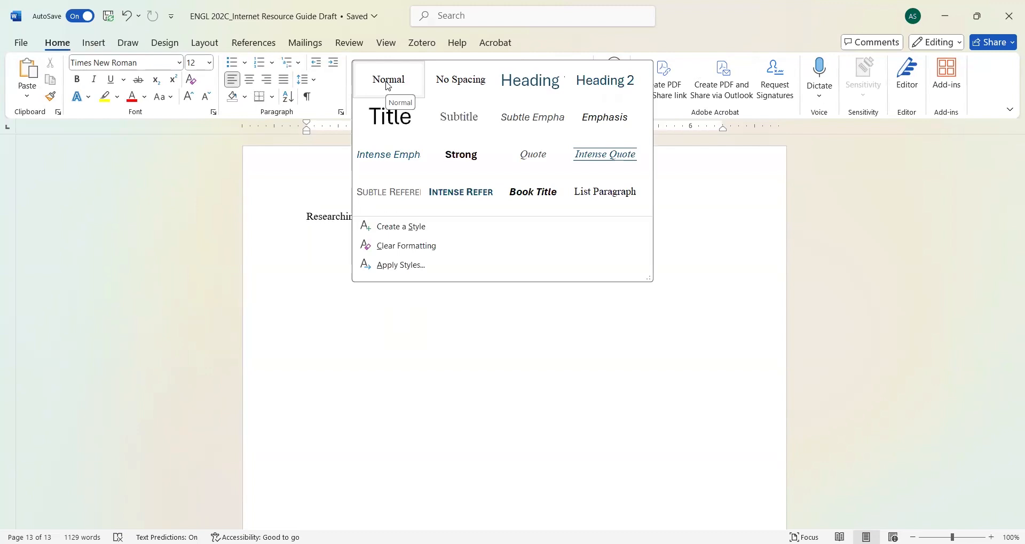
pyautogui.click(180, 62)
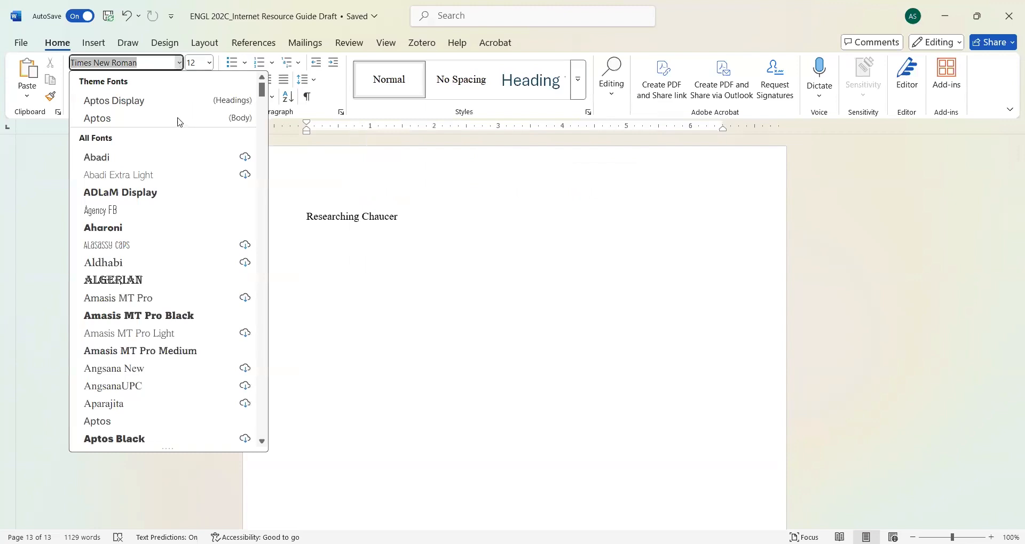
pyautogui.scroll(-8, 155, 317)
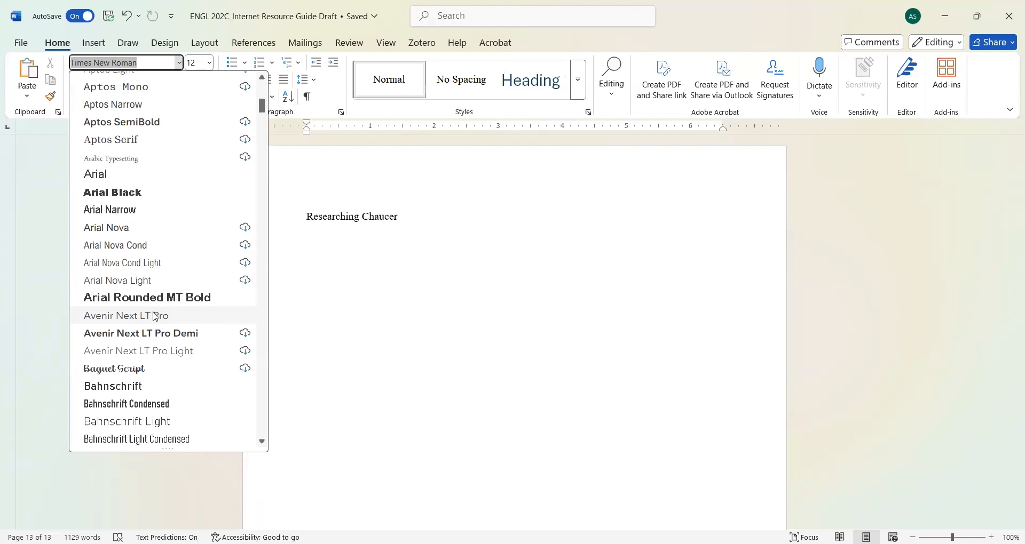
pyautogui.click(382, 398)
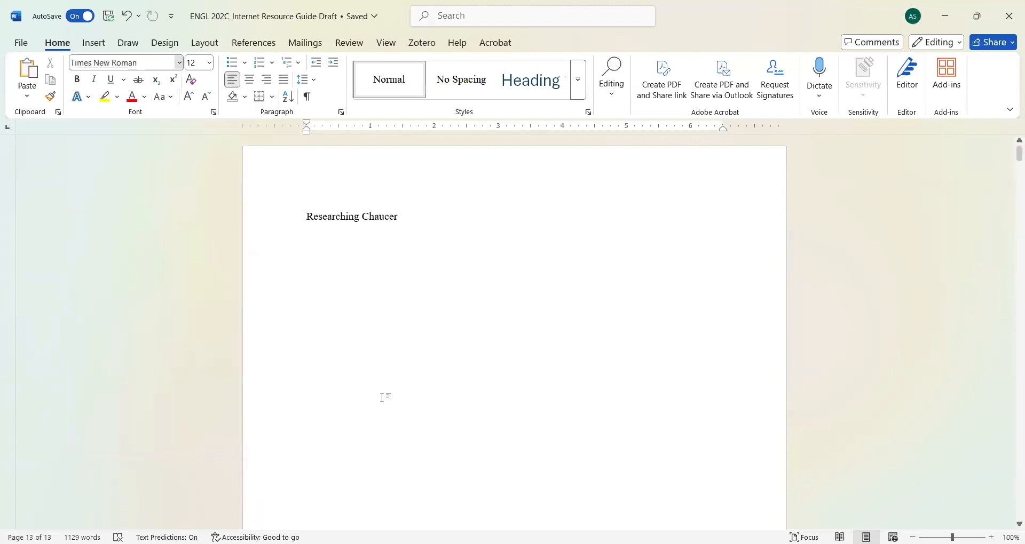
# Step: Open the full Styles list beside the title and examine the formatting of Normal and the other listed styles
pyautogui.click(588, 113)
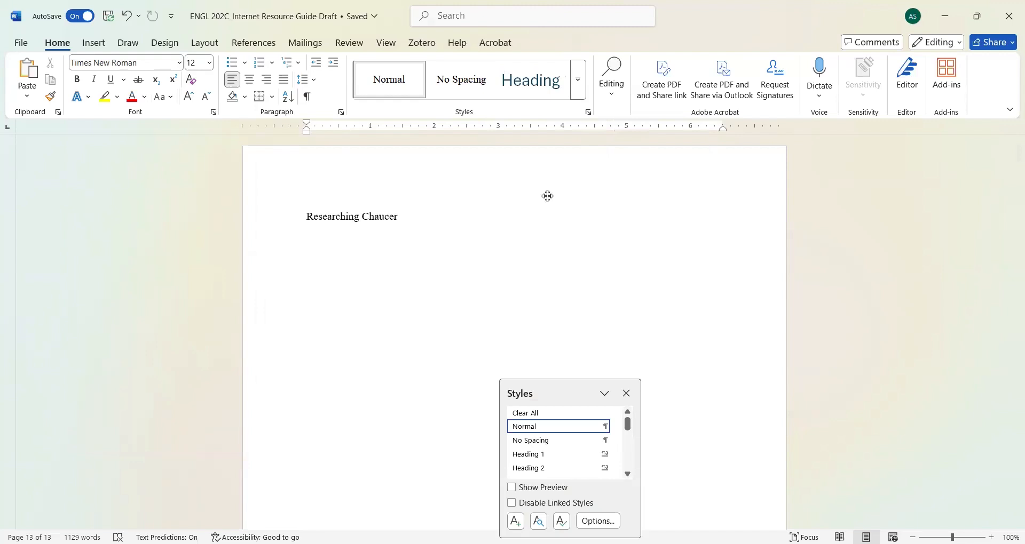
pyautogui.moveTo(548, 196); pyautogui.dragTo(547, 196)
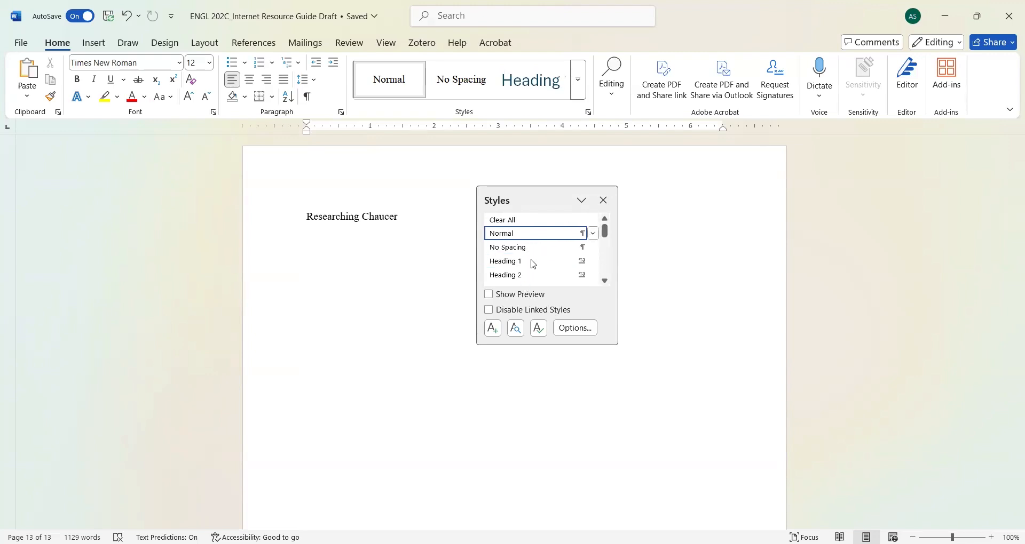
pyautogui.moveTo(511, 238)
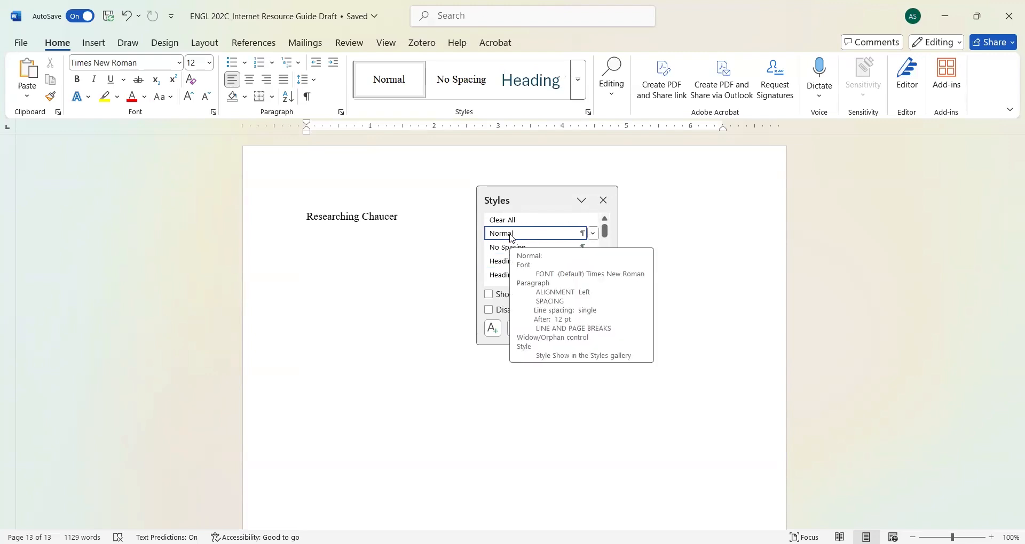
pyautogui.moveTo(504, 278)
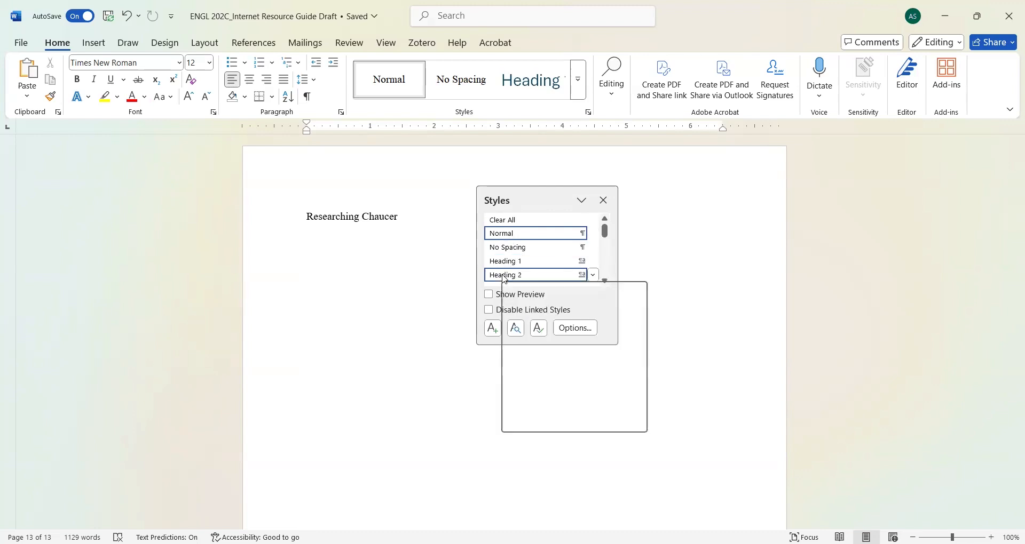
pyautogui.click(605, 280)
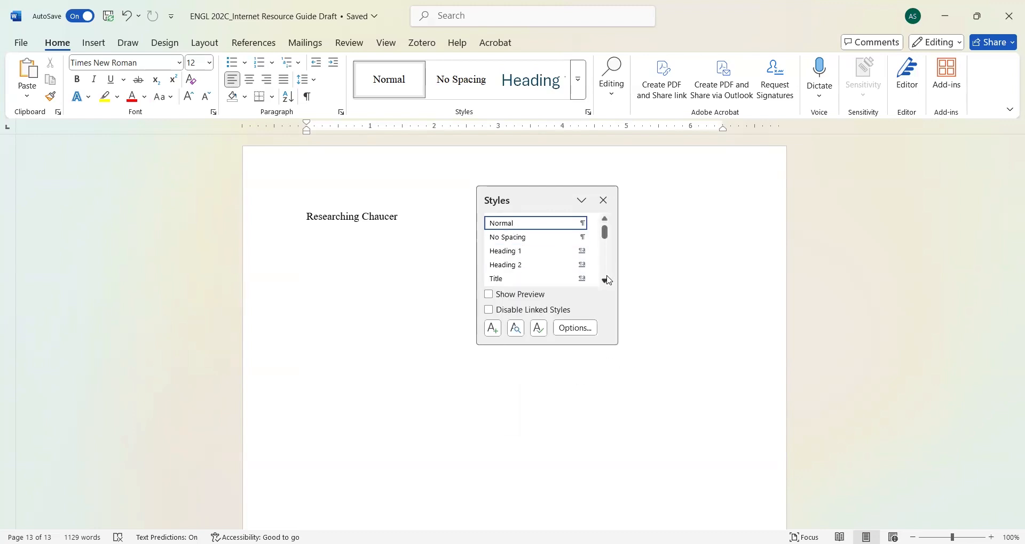
pyautogui.rightClick(604, 279)
pyautogui.click(604, 280)
pyautogui.click(604, 280)
pyautogui.click(605, 281)
pyautogui.click(605, 282)
pyautogui.click(605, 281)
pyautogui.click(605, 281)
pyautogui.click(605, 281)
pyautogui.click(605, 281)
pyautogui.click(605, 282)
pyautogui.click(605, 281)
pyautogui.click(605, 281)
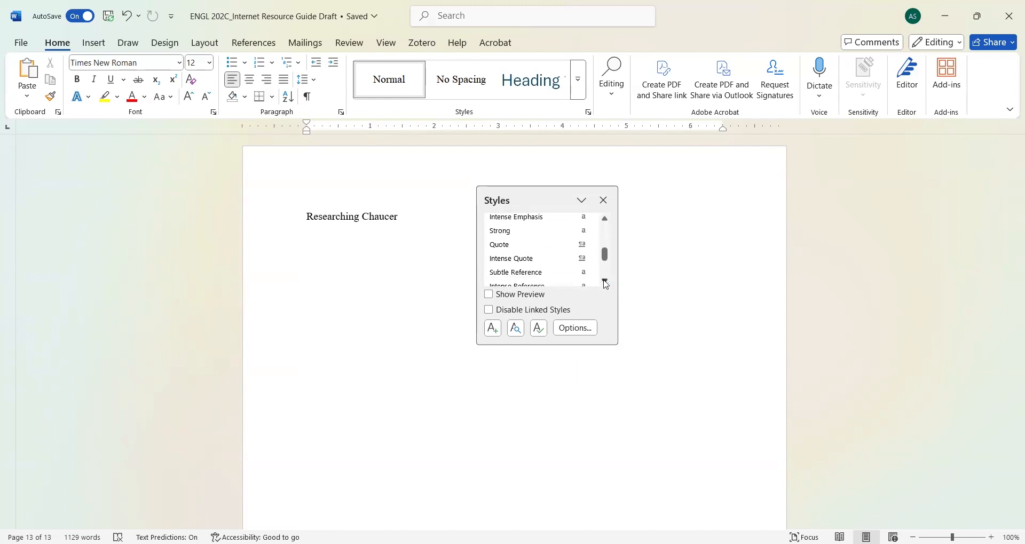
# Step: Modify the Normal style to use the Avenir Next LT Pro font
pyautogui.click(538, 329)
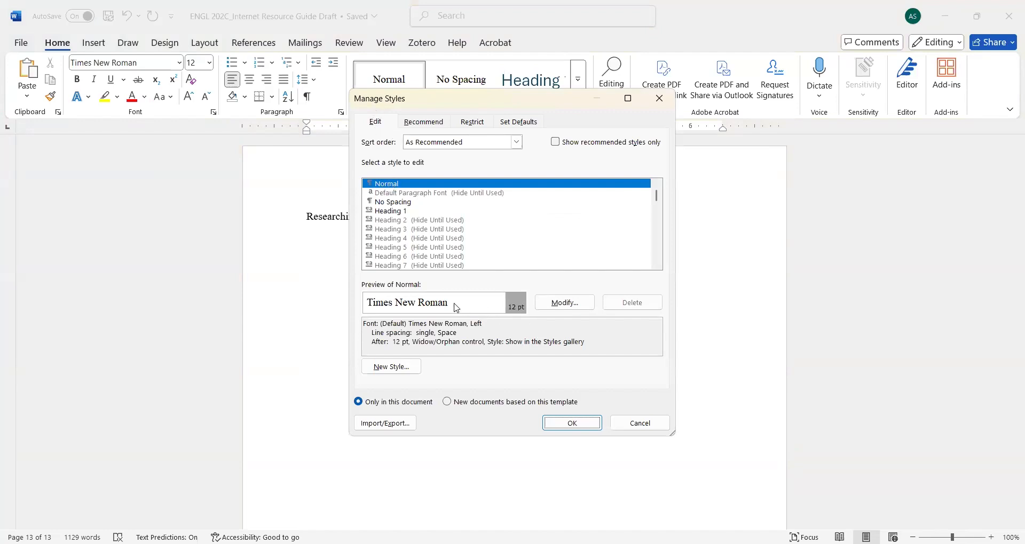
pyautogui.click(545, 301)
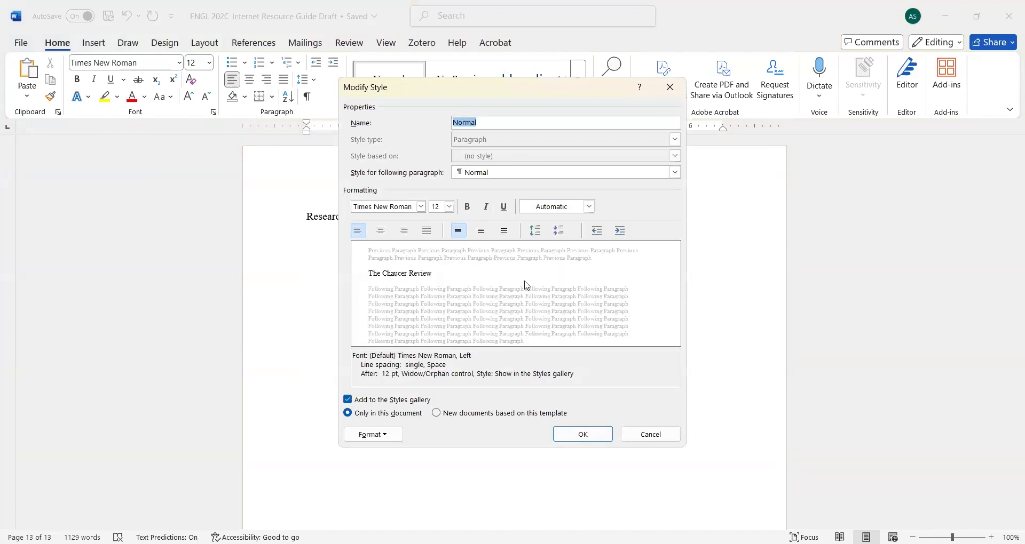
pyautogui.click(420, 206)
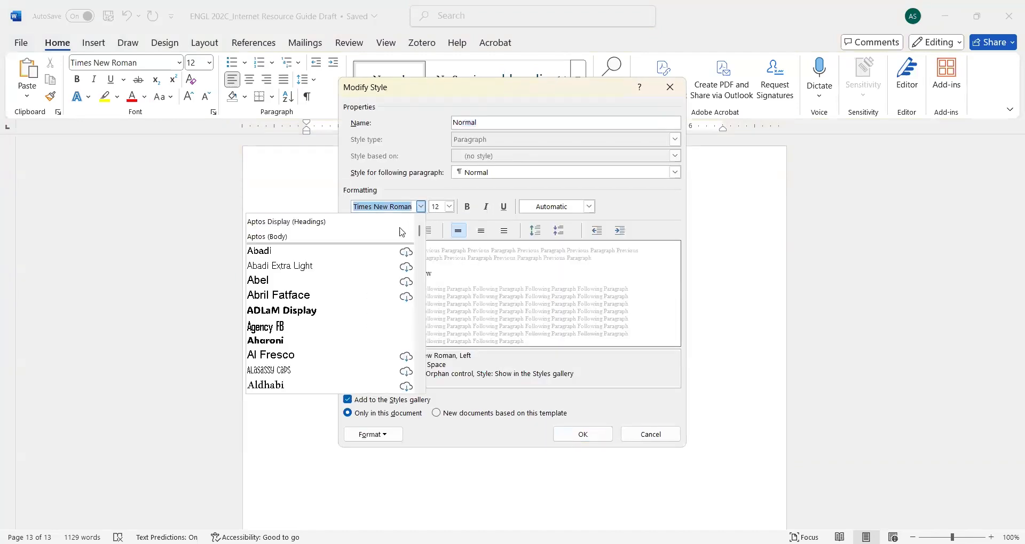
pyautogui.scroll(-10, 344, 277)
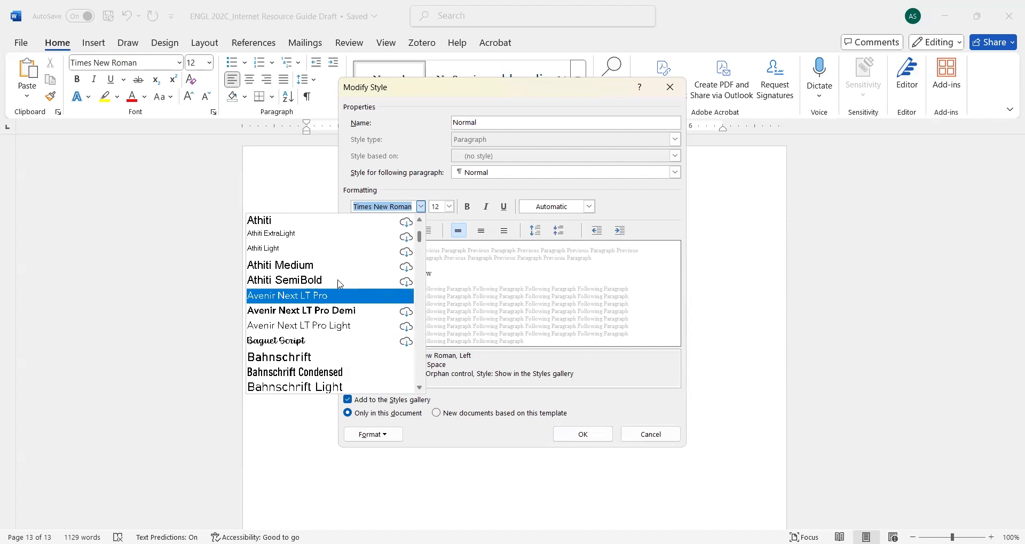
pyautogui.click(339, 295)
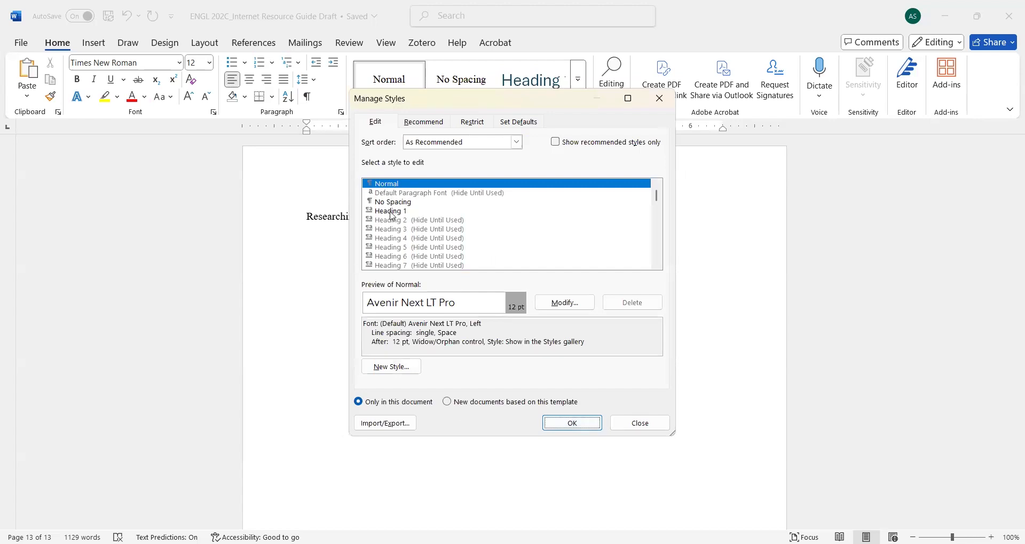
# Step: Modify the Title style to use the Garamond font in bold
pyautogui.click(659, 206)
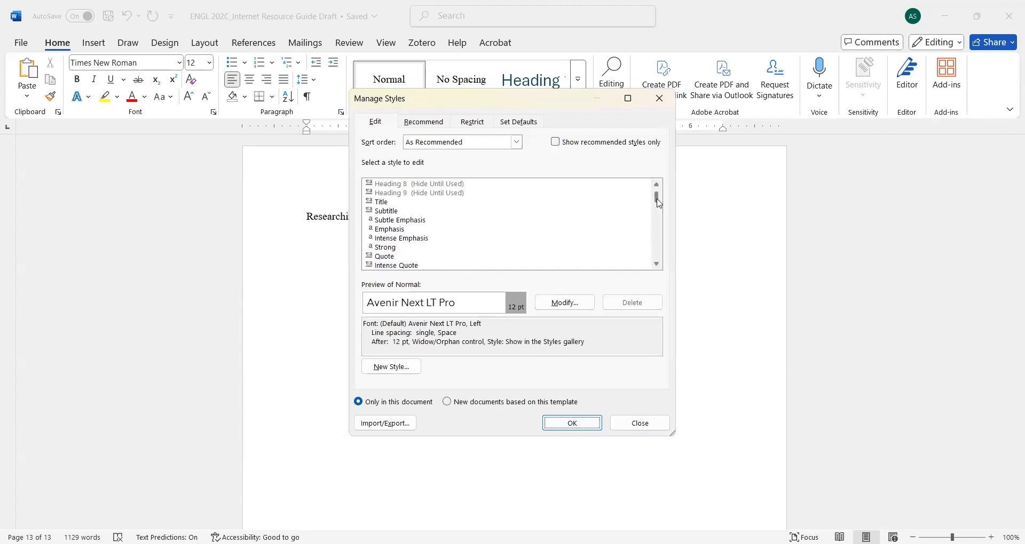
pyautogui.click(383, 202)
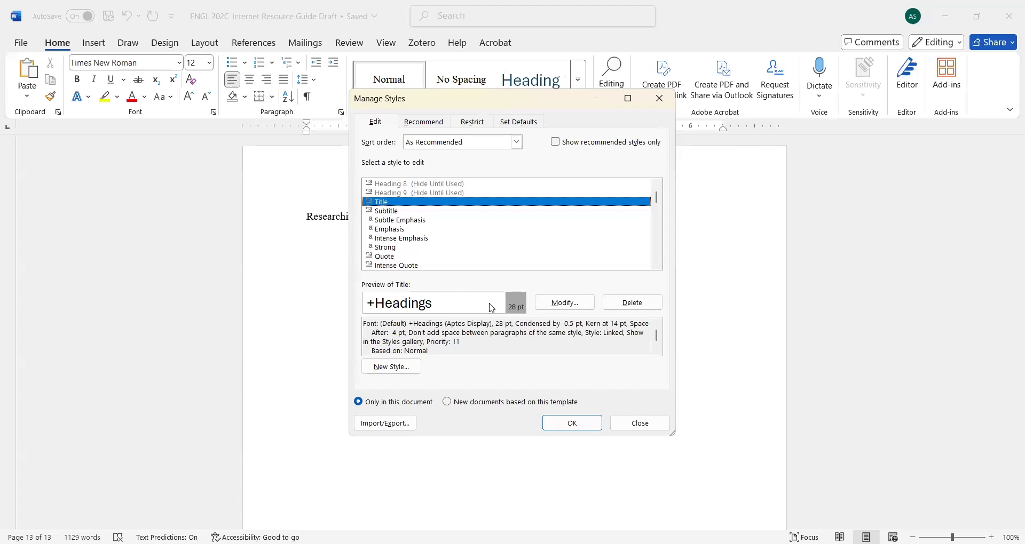
pyautogui.click(558, 303)
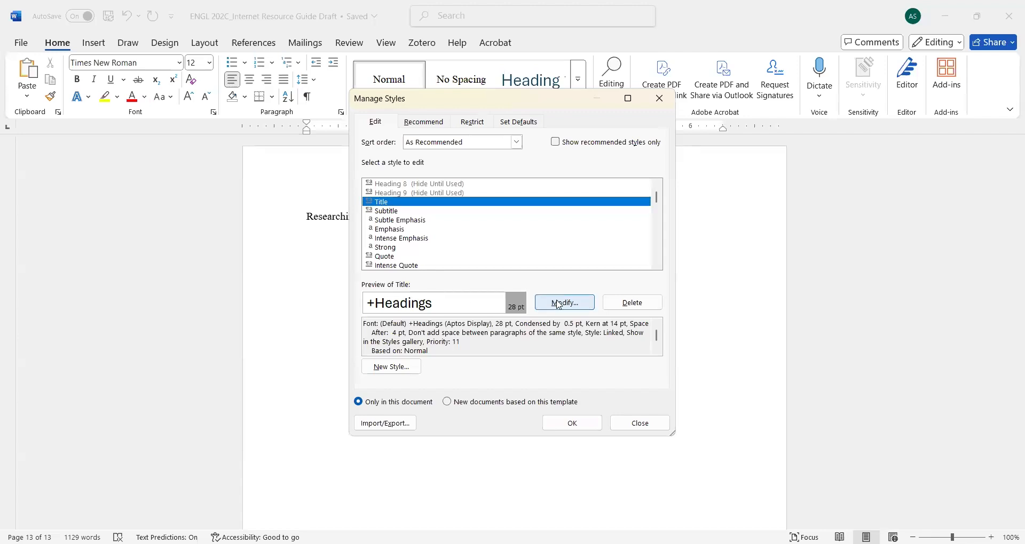
pyautogui.click(420, 207)
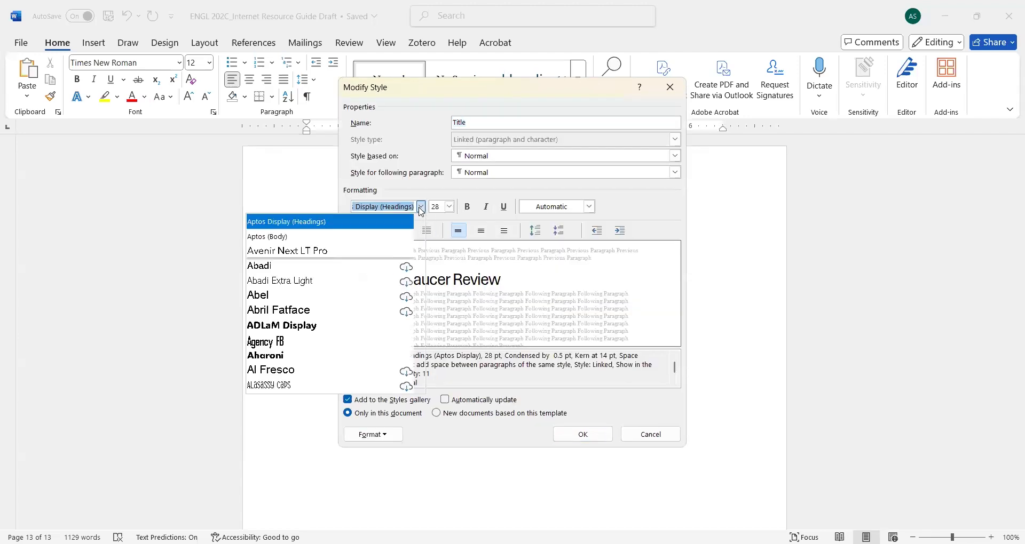
pyautogui.scroll(-10, 408, 285)
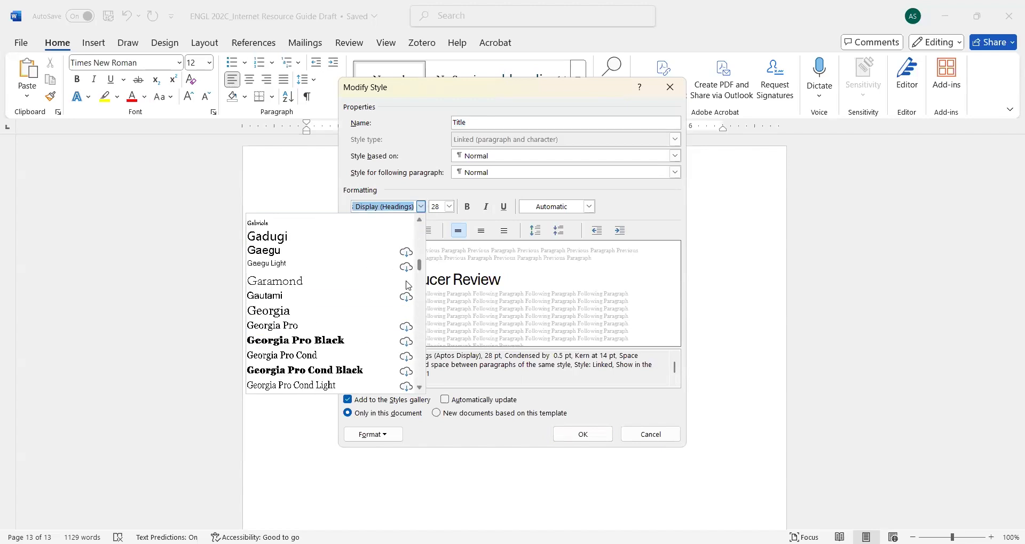
pyautogui.click(294, 281)
pyautogui.click(465, 213)
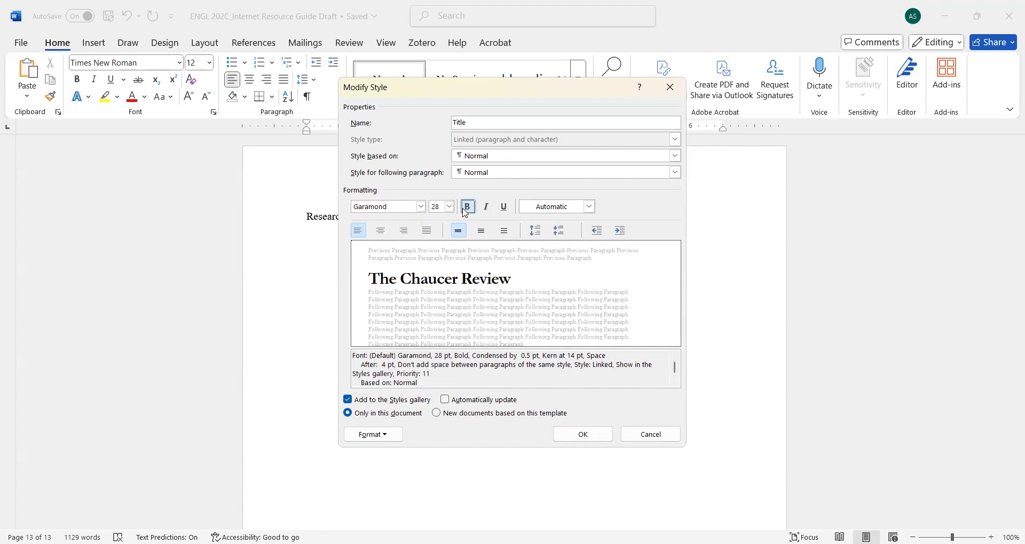
# Step: Set the Title style's font size to 48 pt with centered alignment and accept the style changes
pyautogui.click(448, 206)
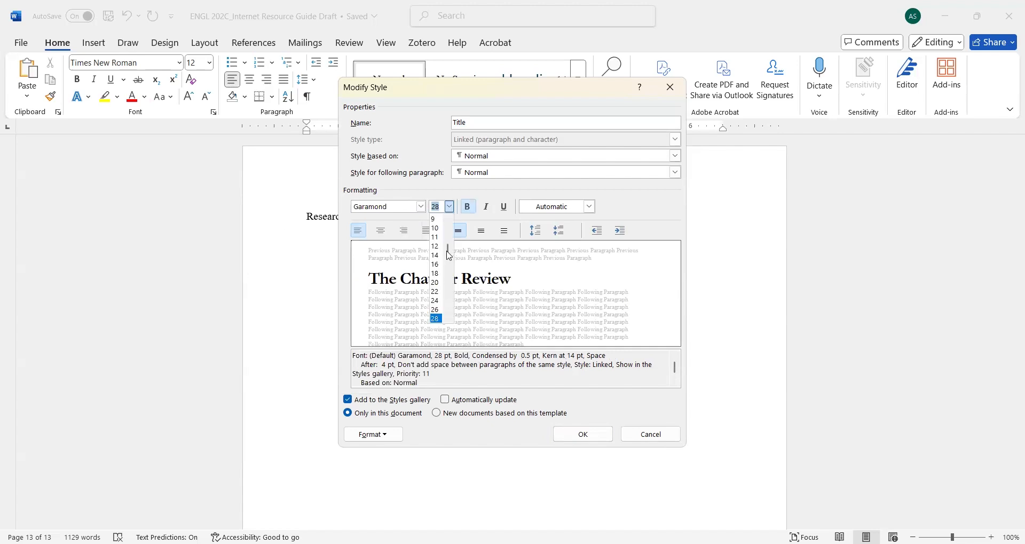
pyautogui.moveTo(449, 261); pyautogui.dragTo(443, 308)
pyautogui.click(435, 309)
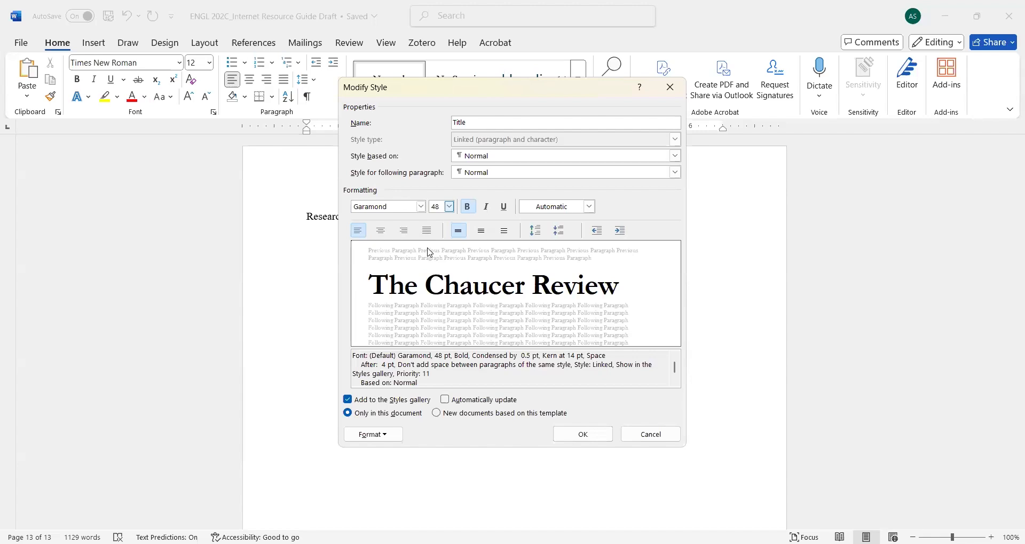
pyautogui.click(382, 234)
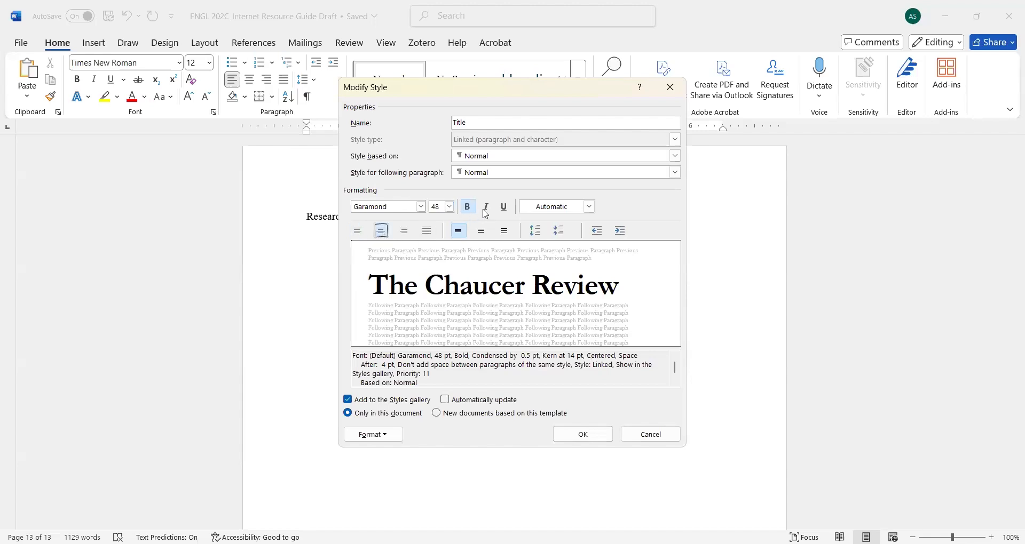
pyautogui.click(583, 435)
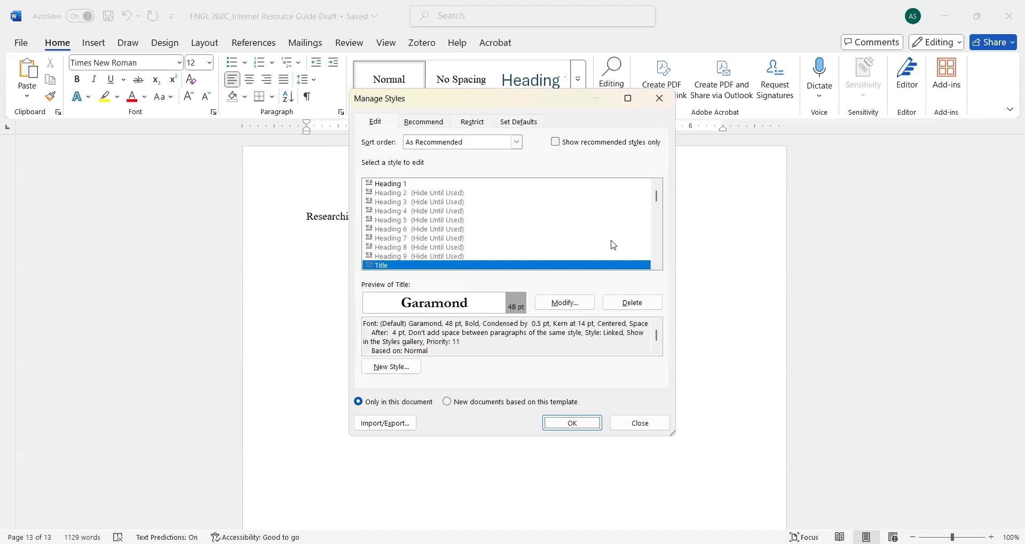
# Step: Modify the Heading 1 style to bold Garamond with black Text 1 color and centered alignment
pyautogui.scroll(1, 659, 198)
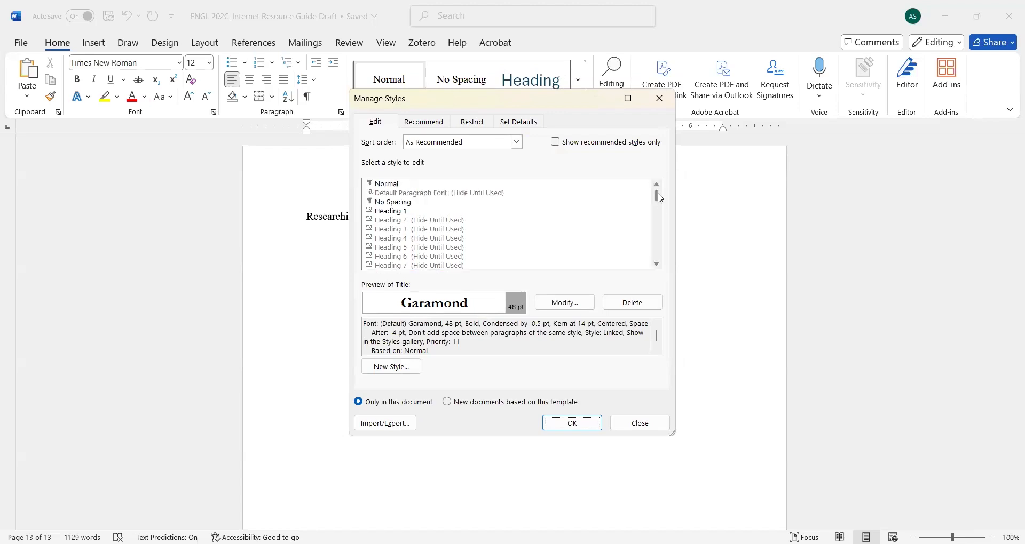
pyautogui.click(398, 211)
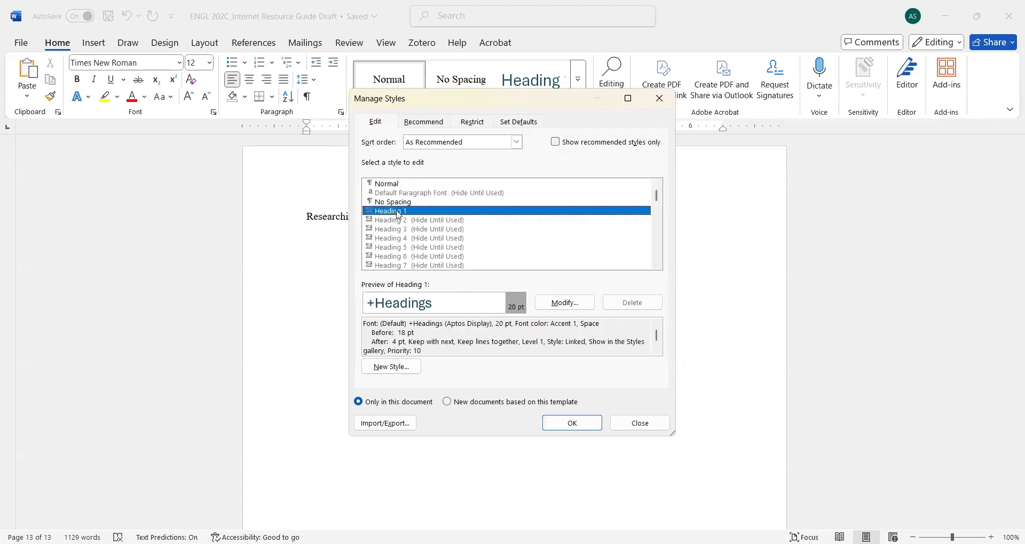
pyautogui.click(568, 302)
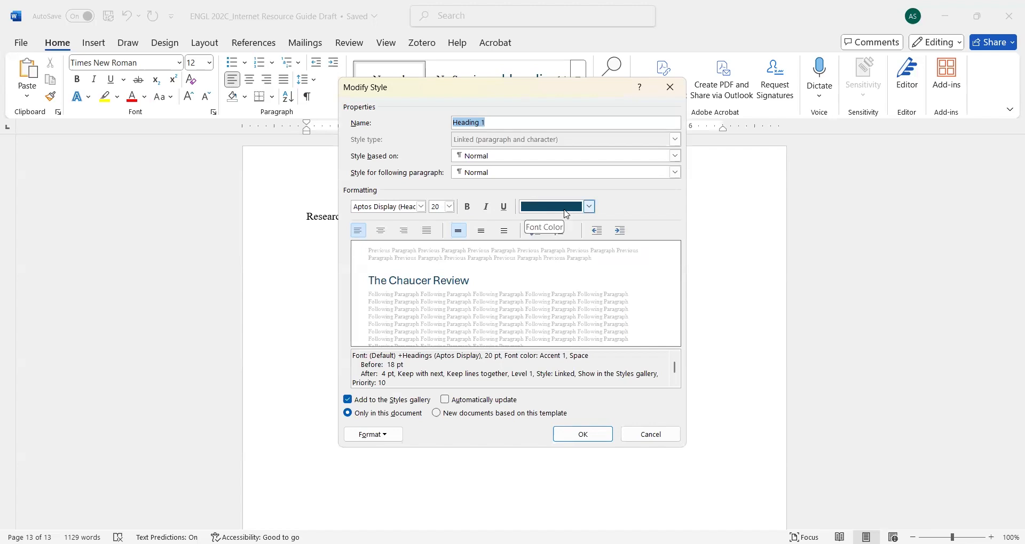
pyautogui.click(421, 207)
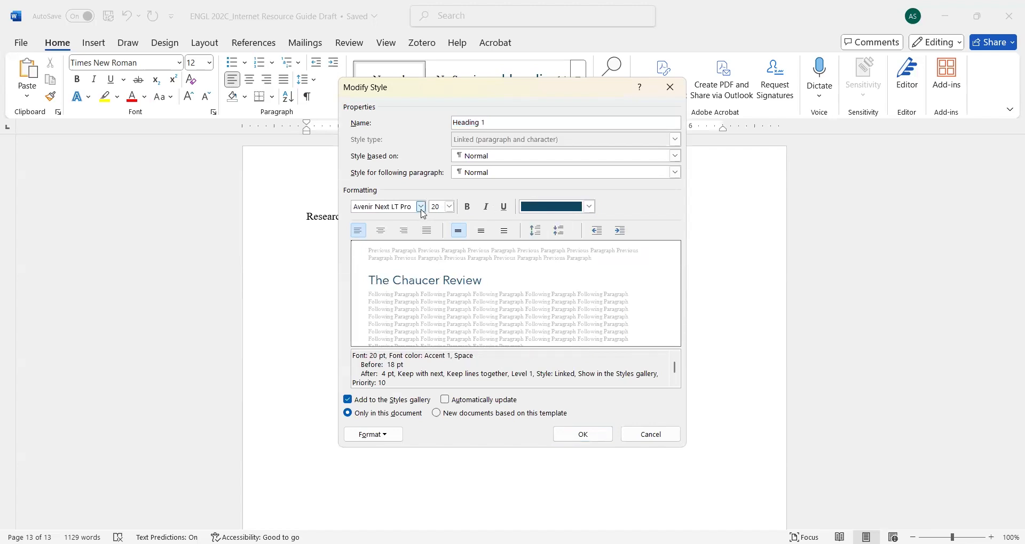
pyautogui.click(324, 267)
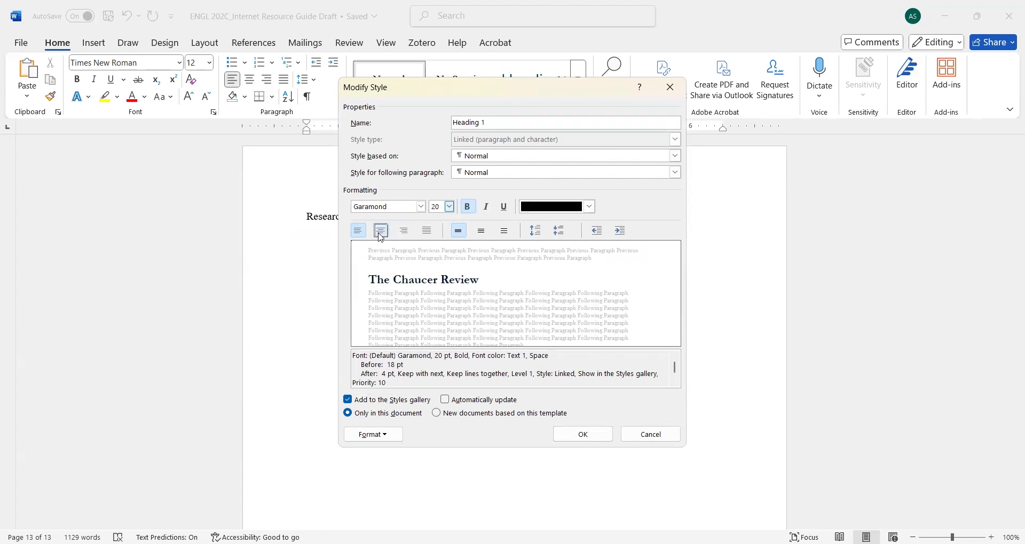
pyautogui.click(379, 235)
pyautogui.click(582, 435)
# Step: Modify the Heading 2 style to use the Garamond font in black Text 1 color
pyautogui.click(401, 220)
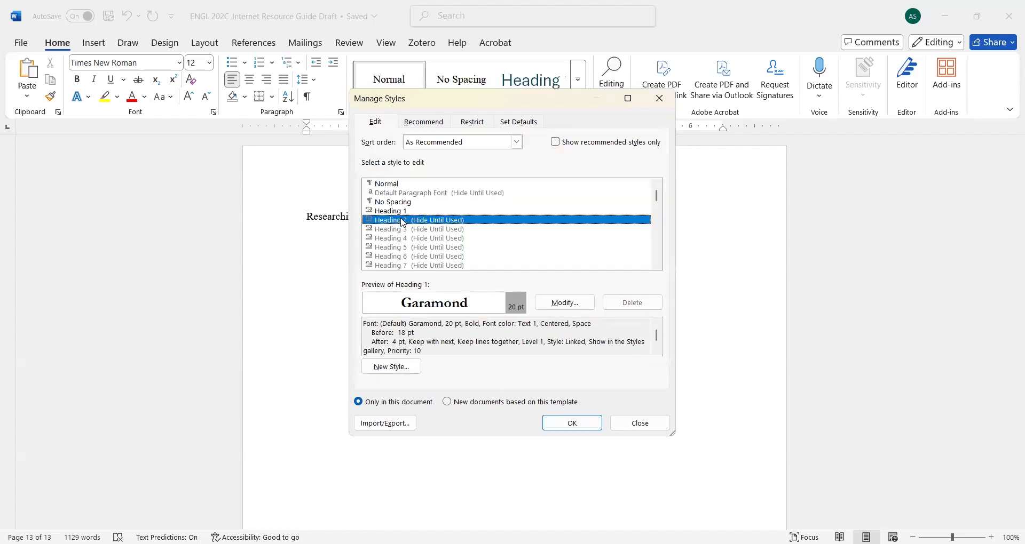
pyautogui.click(561, 301)
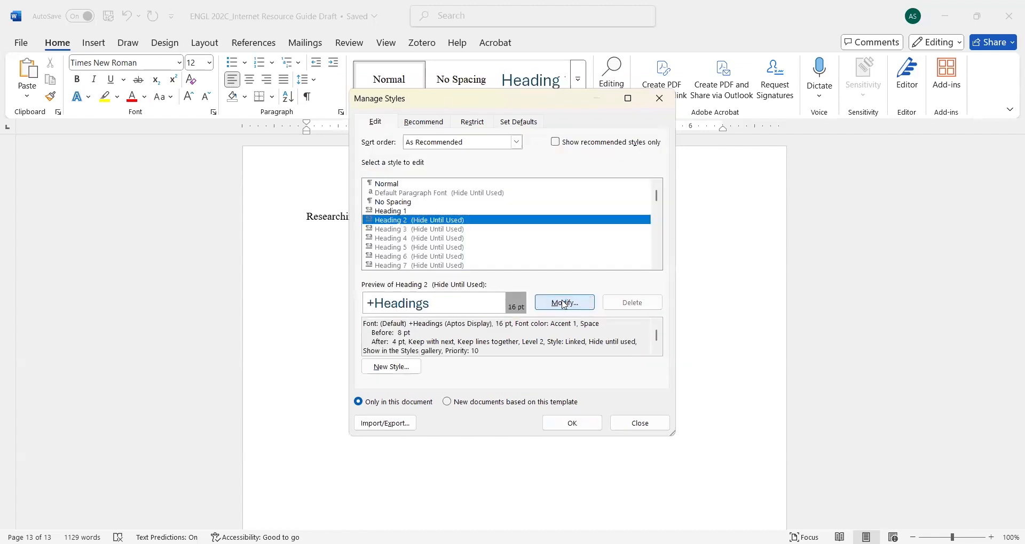
pyautogui.click(420, 206)
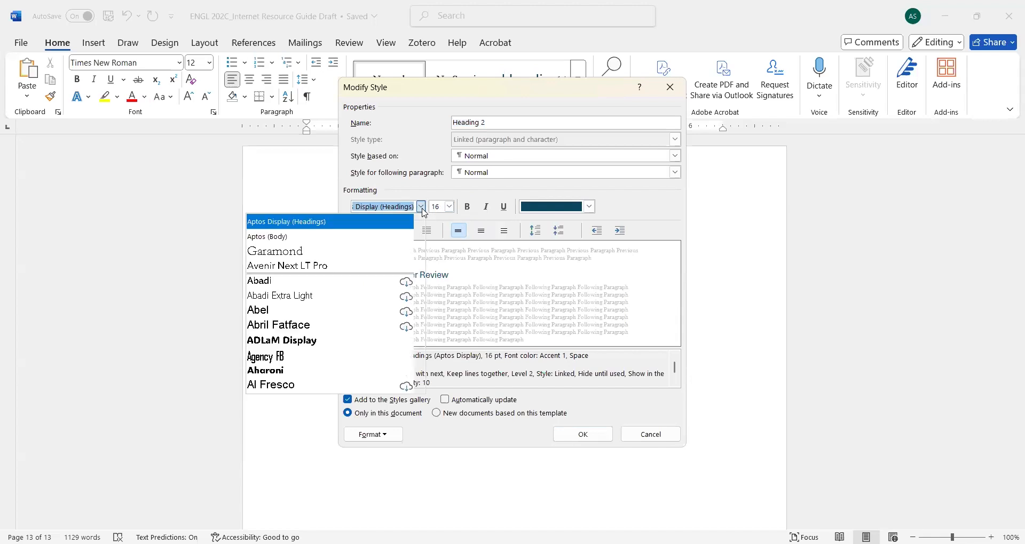
pyautogui.click(361, 251)
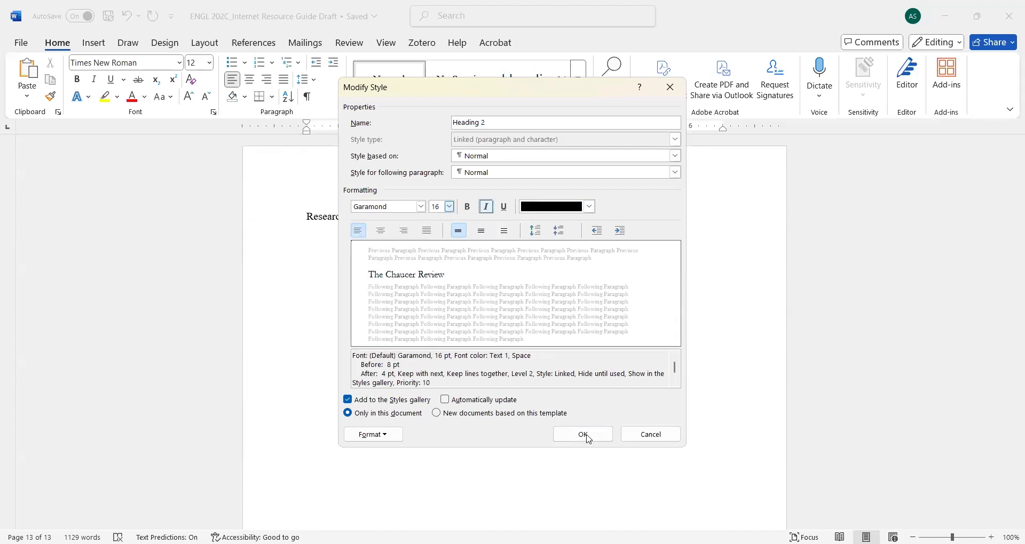
pyautogui.click(589, 439)
# Step: Make the Heading 3 style italic, then apply all style changes to the document and close the style management windows
pyautogui.click(403, 229)
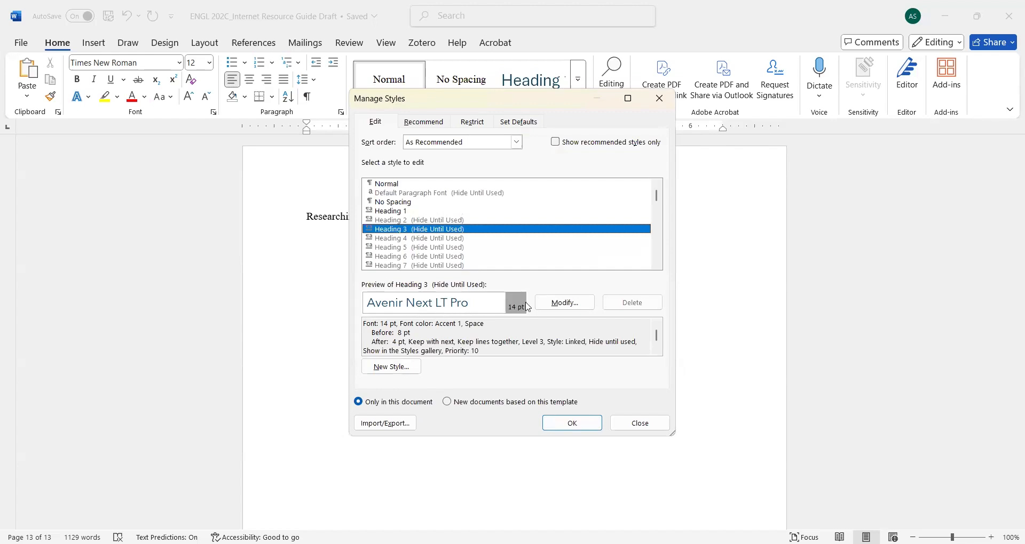
pyautogui.click(560, 302)
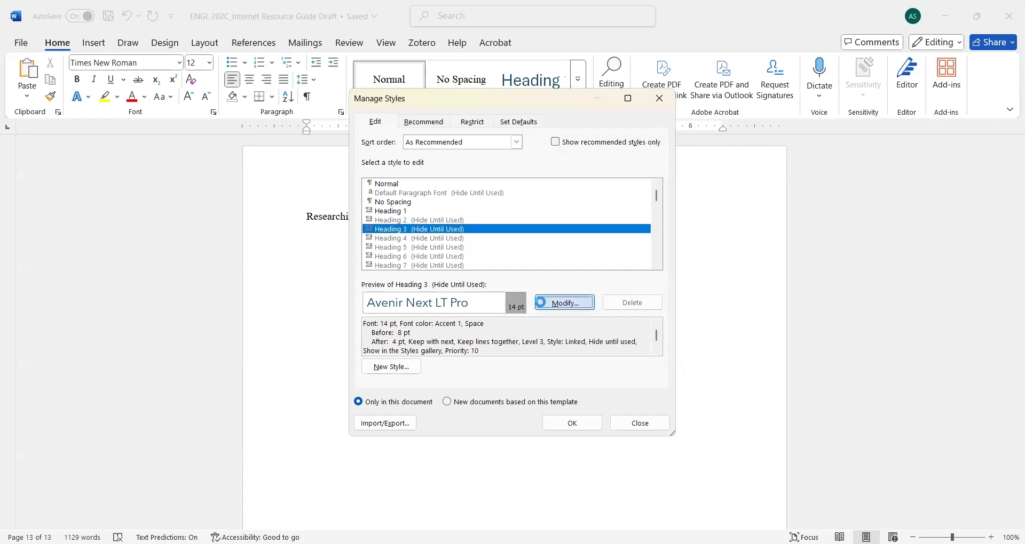
pyautogui.click(484, 207)
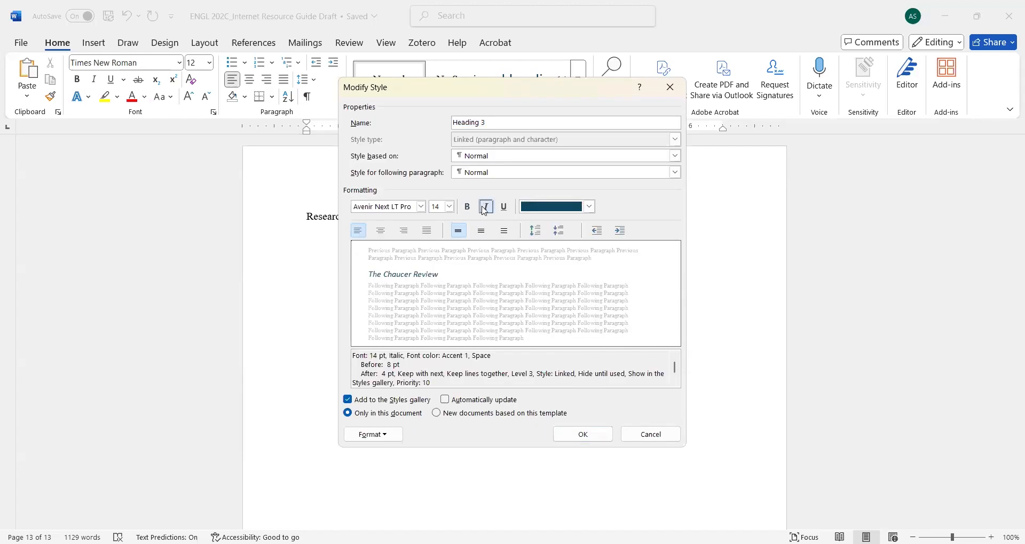
pyautogui.click(569, 434)
pyautogui.click(574, 425)
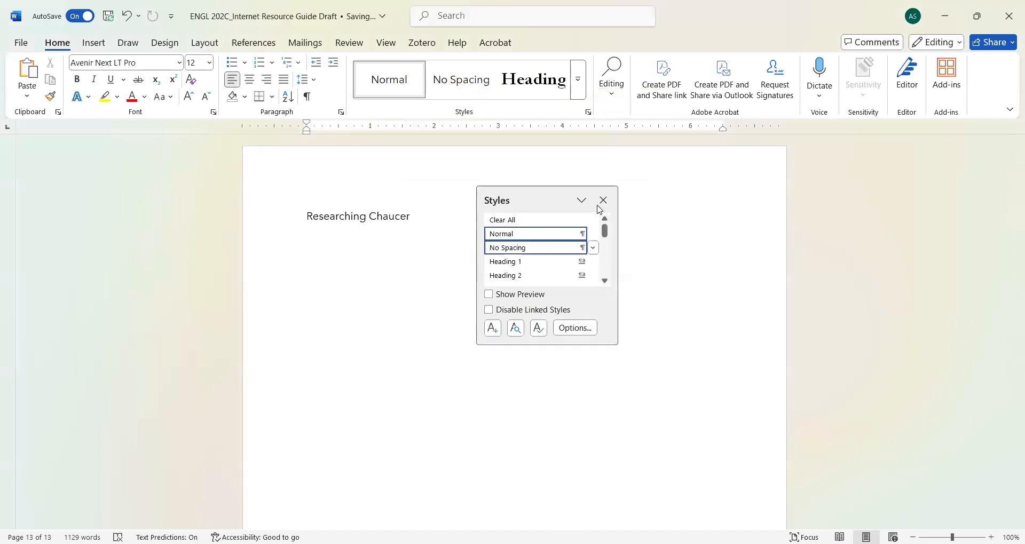
pyautogui.click(602, 199)
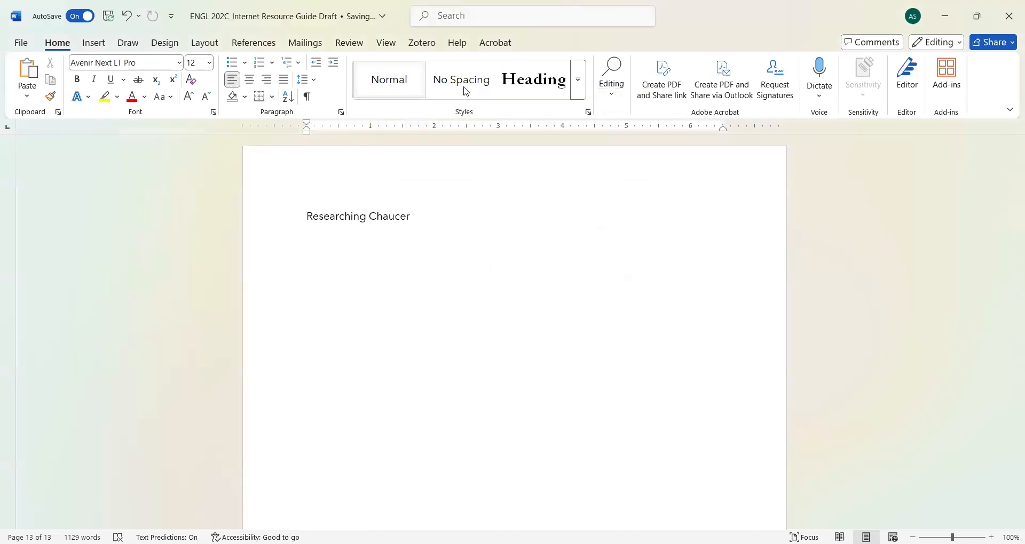
# Step: Apply the Title style to "Researching Chaucer" on the first page
pyautogui.scroll(10, 497, 245)
pyautogui.scroll(-10, 497, 247)
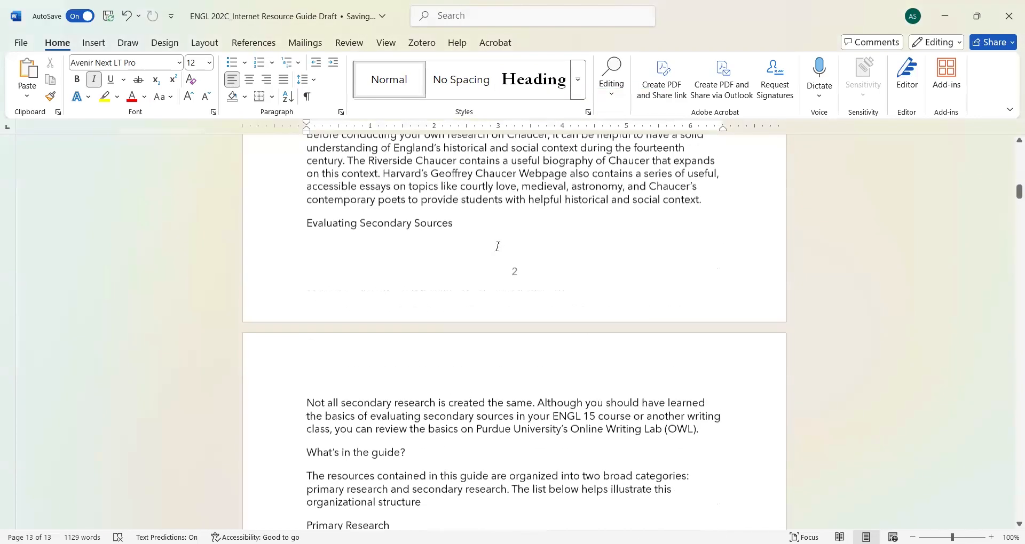
pyautogui.moveTo(1010, 200); pyautogui.dragTo(1009, 155)
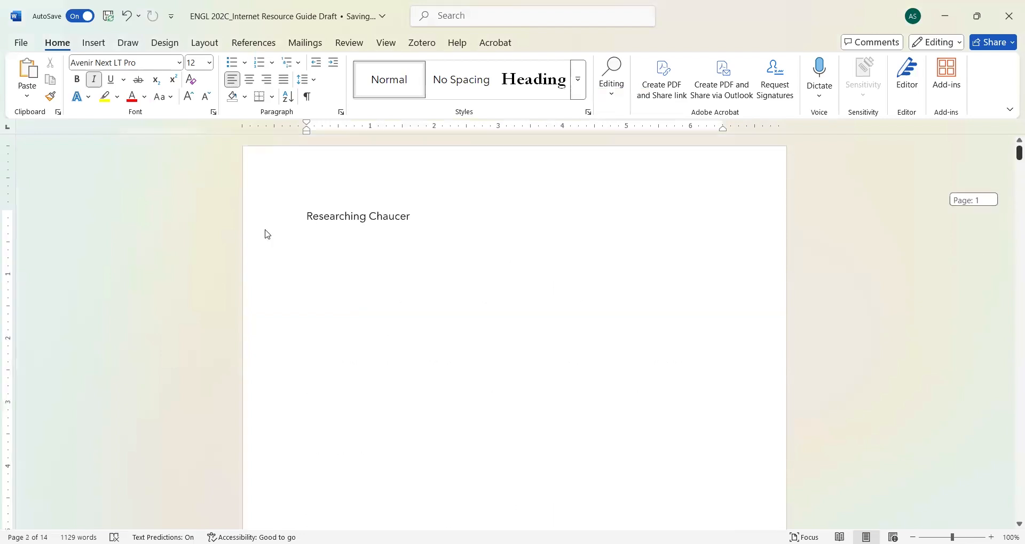
pyautogui.click(263, 226)
pyautogui.click(577, 79)
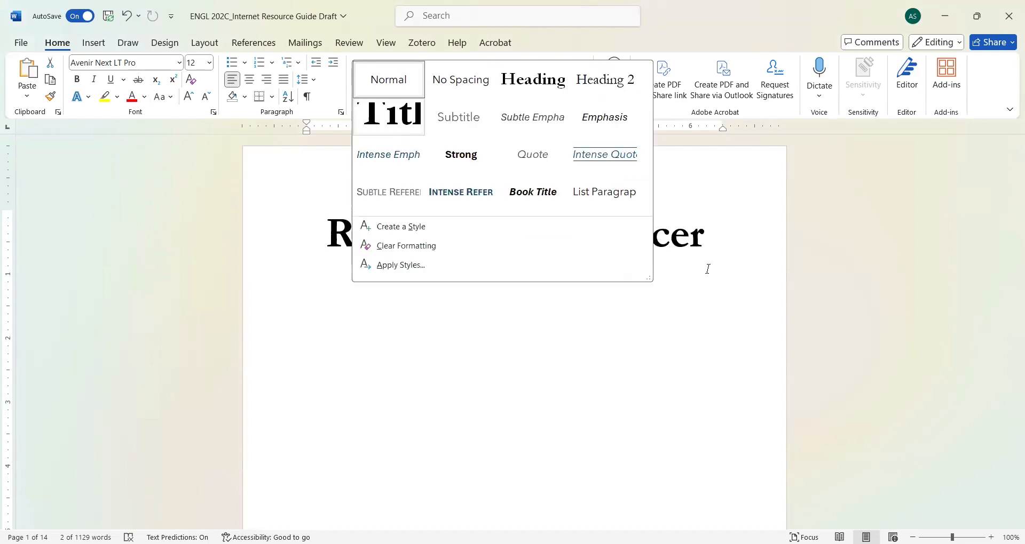
# Step: Apply the Heading 1 style to the "Preface" line on the second page
pyautogui.scroll(-10, 717, 276)
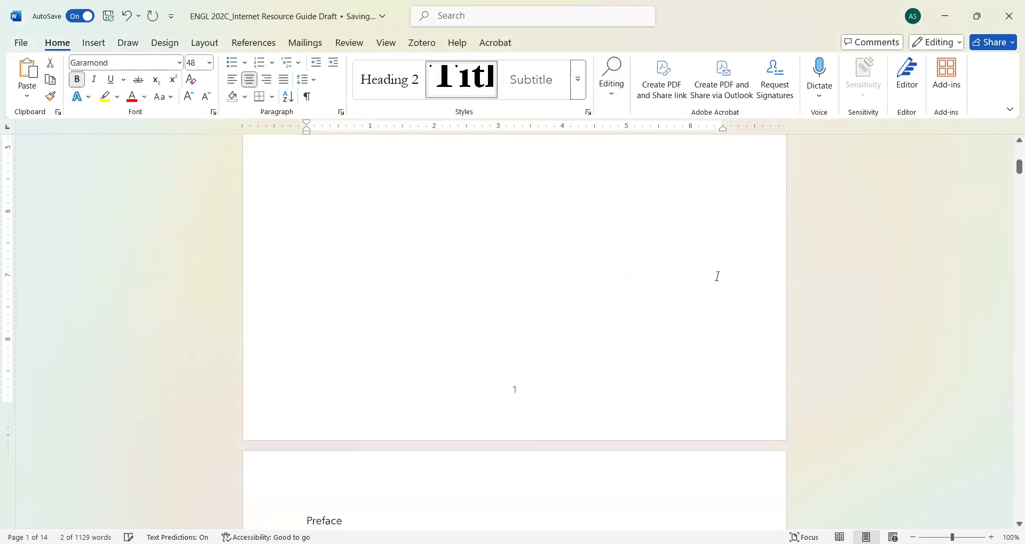
pyautogui.click(269, 248)
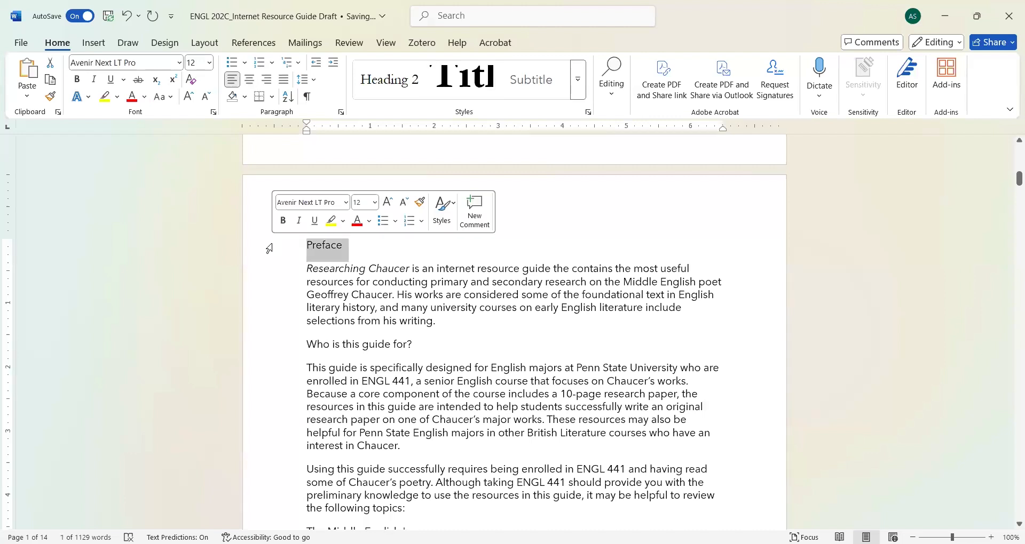
pyautogui.click(575, 86)
pyautogui.click(550, 81)
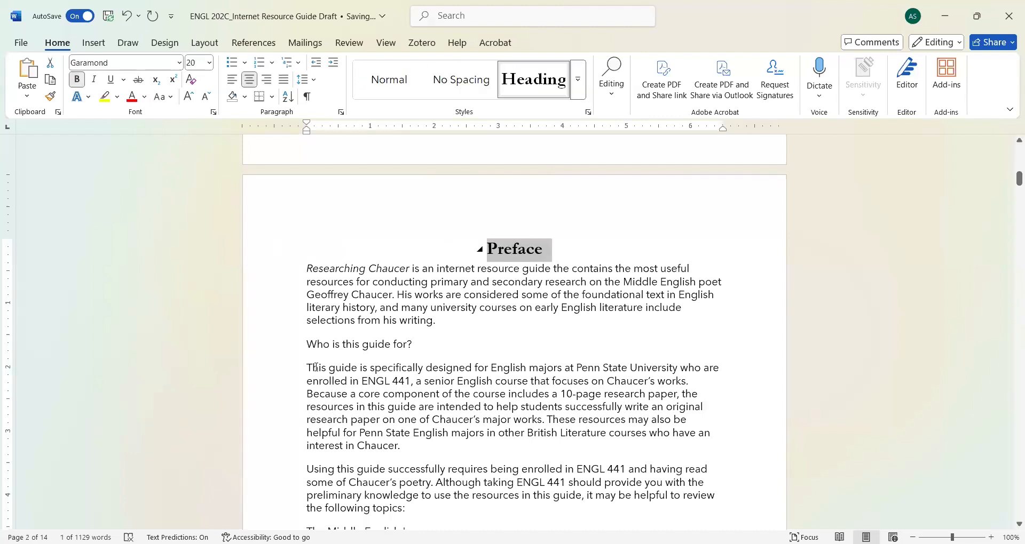
# Step: Apply the Heading 2 style to the "Who is this guide for?" line
pyautogui.click(280, 349)
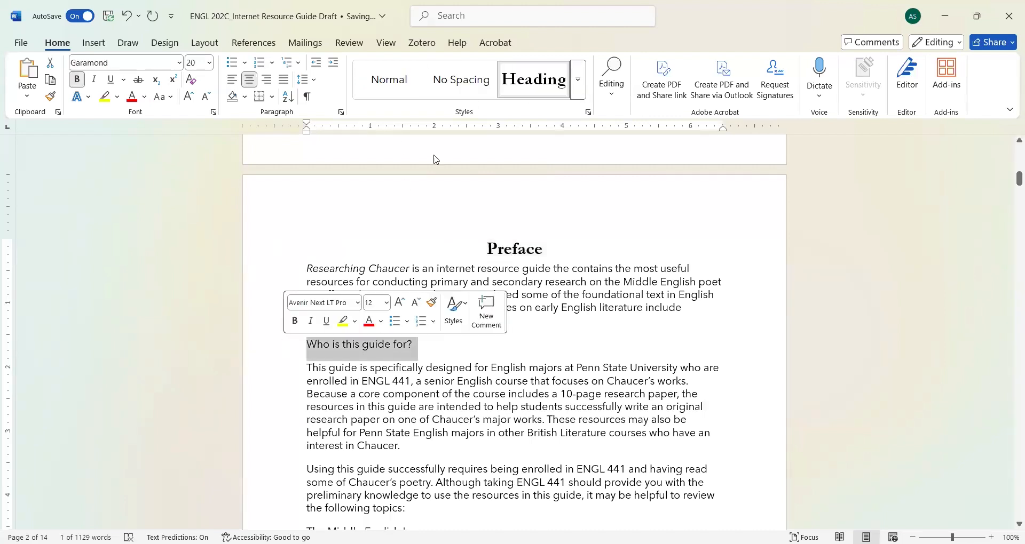
pyautogui.click(579, 83)
pyautogui.click(596, 85)
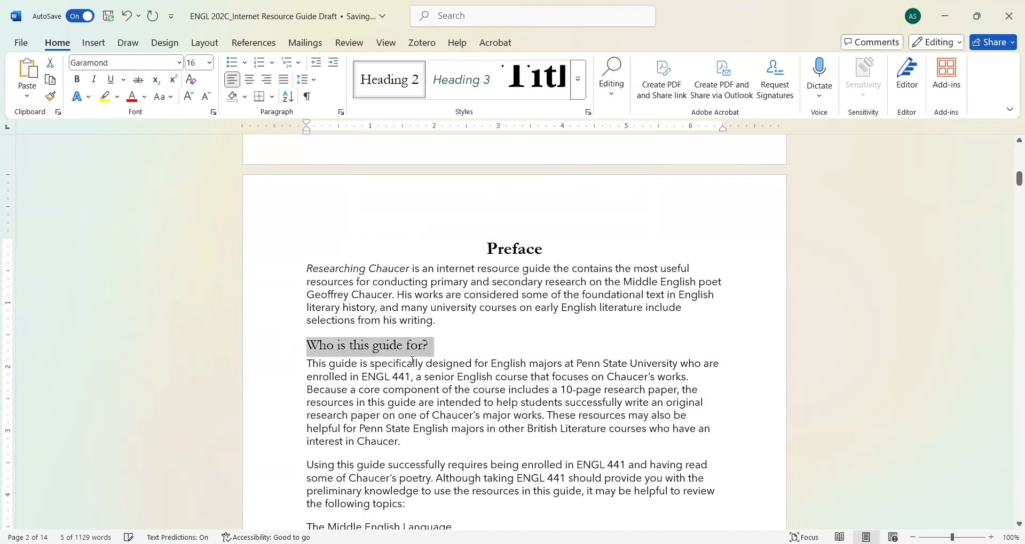
# Step: Apply the Heading 2 style to the "The Middle English Language" line
pyautogui.scroll(-3, 413, 362)
pyautogui.click(283, 437)
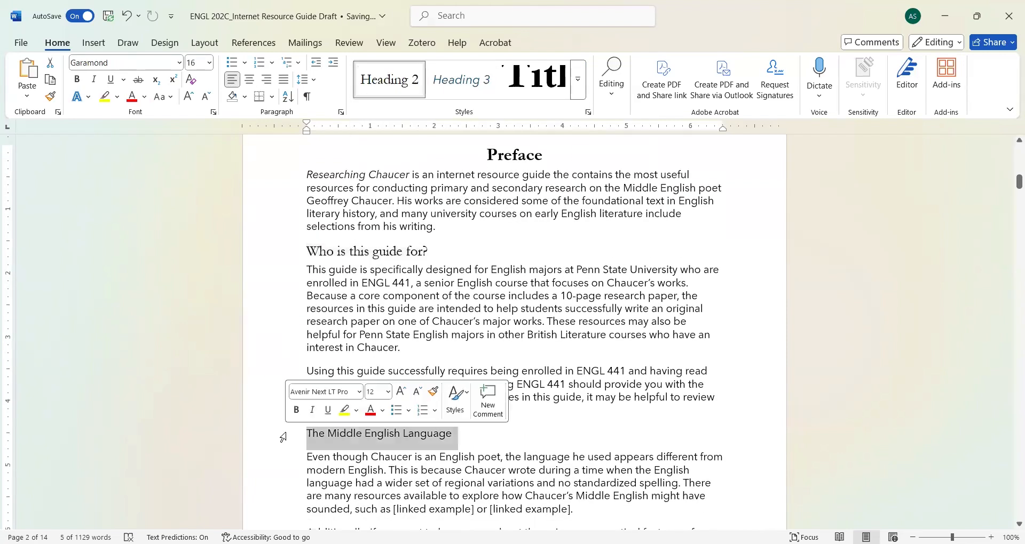
pyautogui.click(449, 308)
pyautogui.click(271, 442)
pyautogui.click(389, 80)
# Step: Add the line "What to know before using this guide" as a new paragraph after the one ending "interest in Chaucer."
pyautogui.scroll(-3, 390, 277)
pyautogui.scroll(-3, 390, 277)
pyautogui.scroll(4, 283, 382)
pyautogui.click(401, 303)
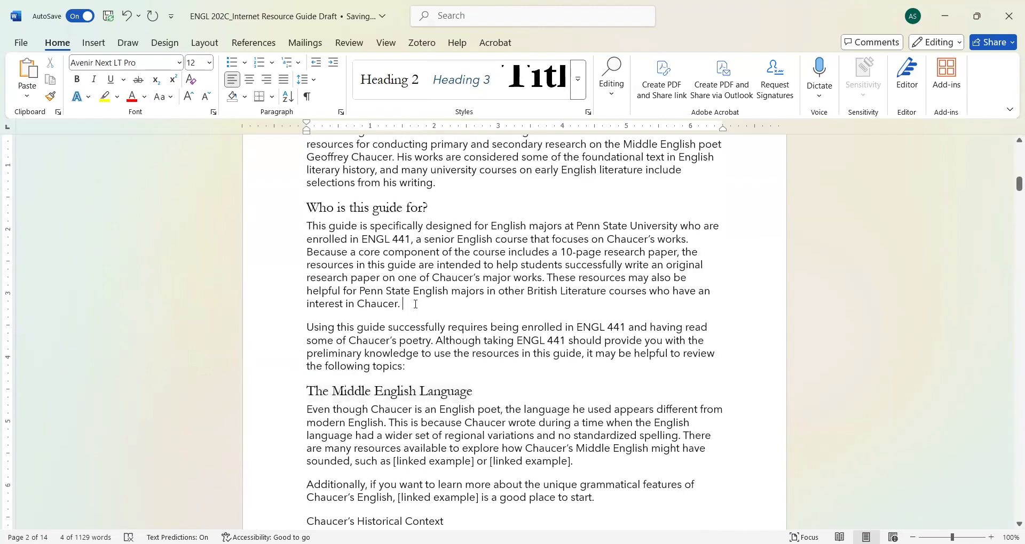
pyautogui.press('Return')
pyautogui.write('What to know before using this guide')
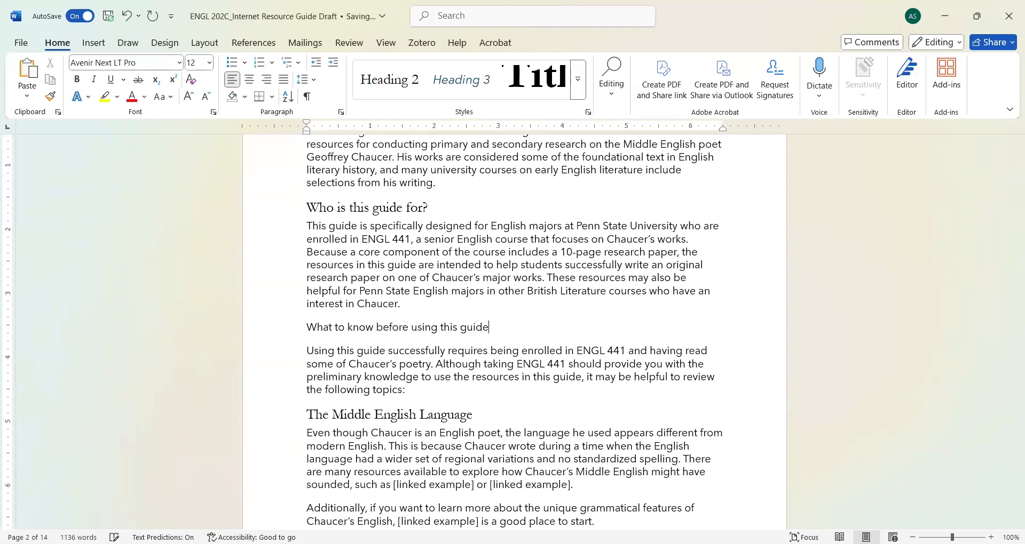
# Step: Apply Heading 2 to "What to know before using this guide" and Heading 3 to "The Middle English Language" and "Chaucer's Historical Context"
pyautogui.click(262, 327)
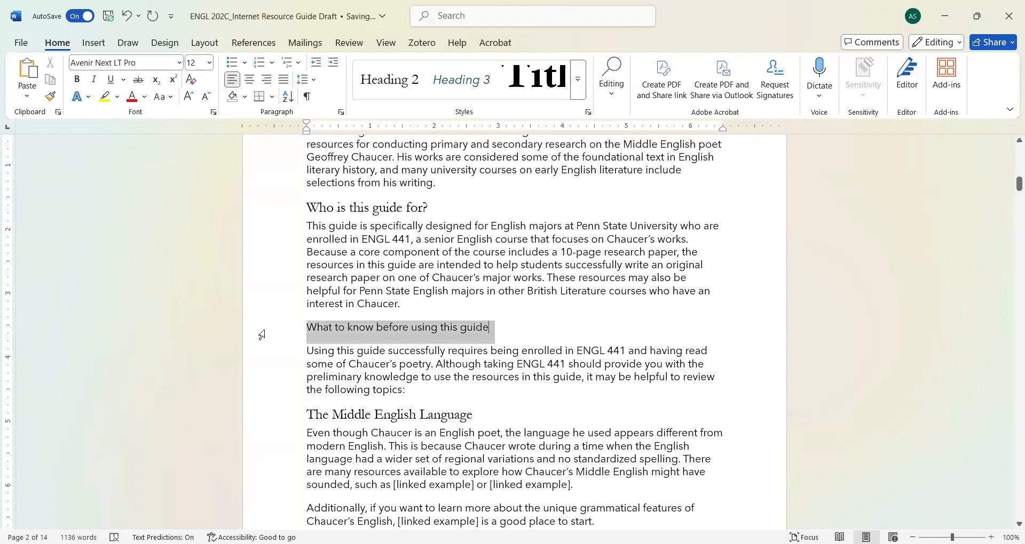
pyautogui.click(411, 98)
pyautogui.click(279, 414)
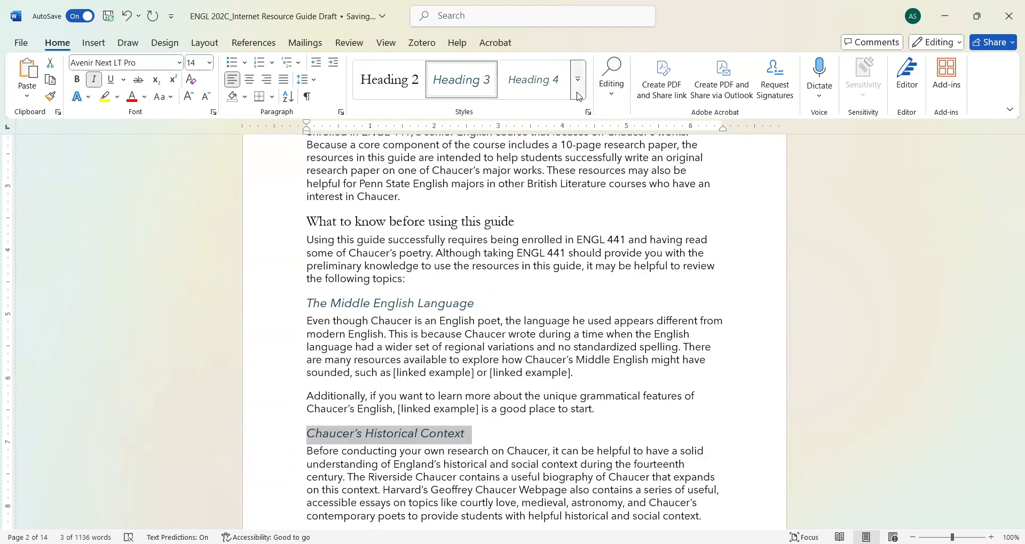
pyautogui.click(578, 95)
pyautogui.press('Escape')
pyautogui.click(588, 113)
pyautogui.click(430, 324)
pyautogui.scroll(3, 429, 324)
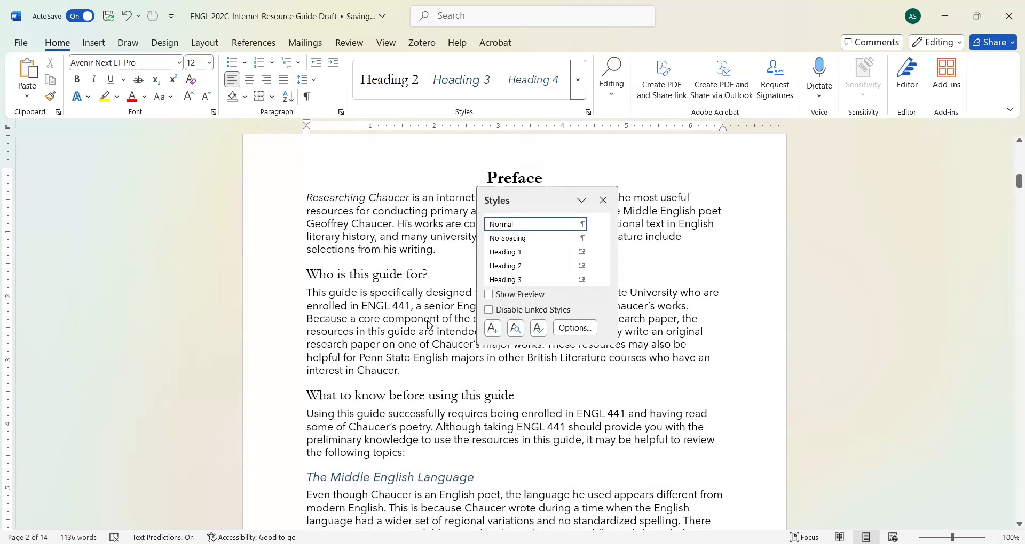
pyautogui.click(603, 200)
pyautogui.click(284, 267)
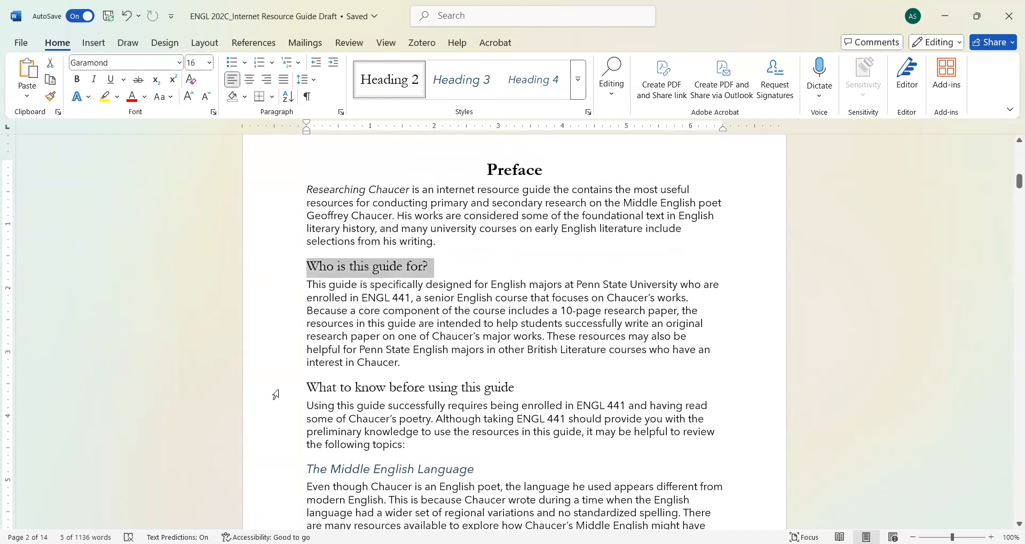
# Step: Apply the Heading 3 style to the "Evaluating Secondary Sources", "Primary Research" and "Secondary Research" lines
pyautogui.scroll(-5, 274, 384)
pyautogui.click(278, 447)
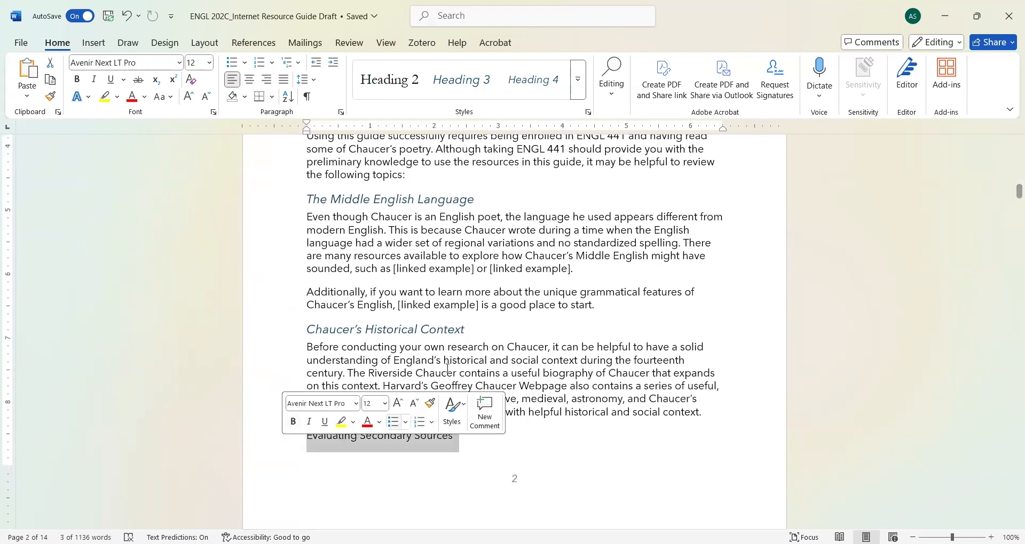
pyautogui.click(460, 80)
pyautogui.click(279, 338)
pyautogui.click(460, 80)
pyautogui.click(279, 408)
pyautogui.click(460, 95)
# Step: Apply the Heading 2 style to the "How to use Researching Chaucer" line
pyautogui.scroll(-3, 469, 402)
pyautogui.click(277, 403)
pyautogui.click(389, 80)
# Step: Apply Heading 3 to the three tip lines: "If you are just beginning…", "If you have identified a topic" and "If you want to improve your close readings"
pyautogui.scroll(-3, 536, 293)
pyautogui.click(278, 281)
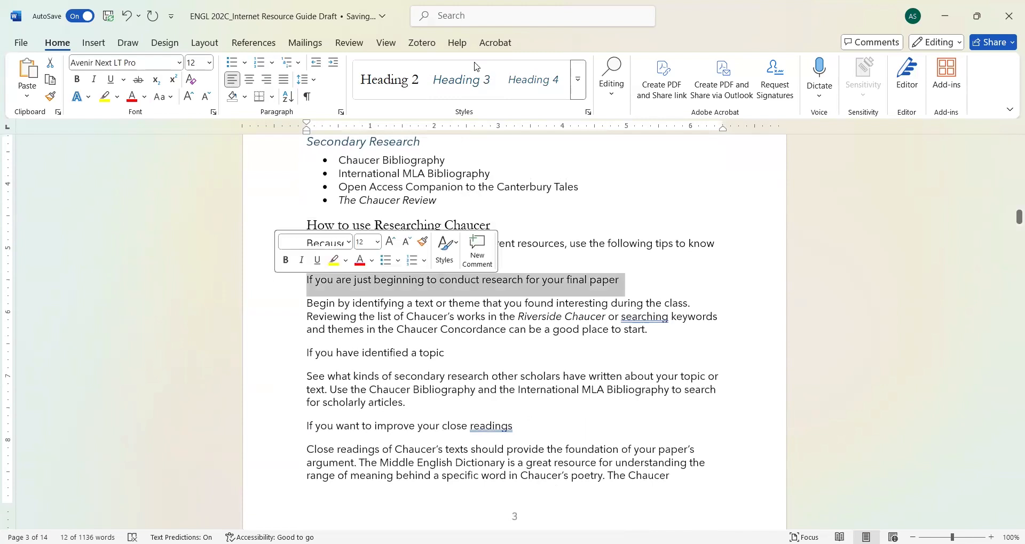
pyautogui.click(460, 80)
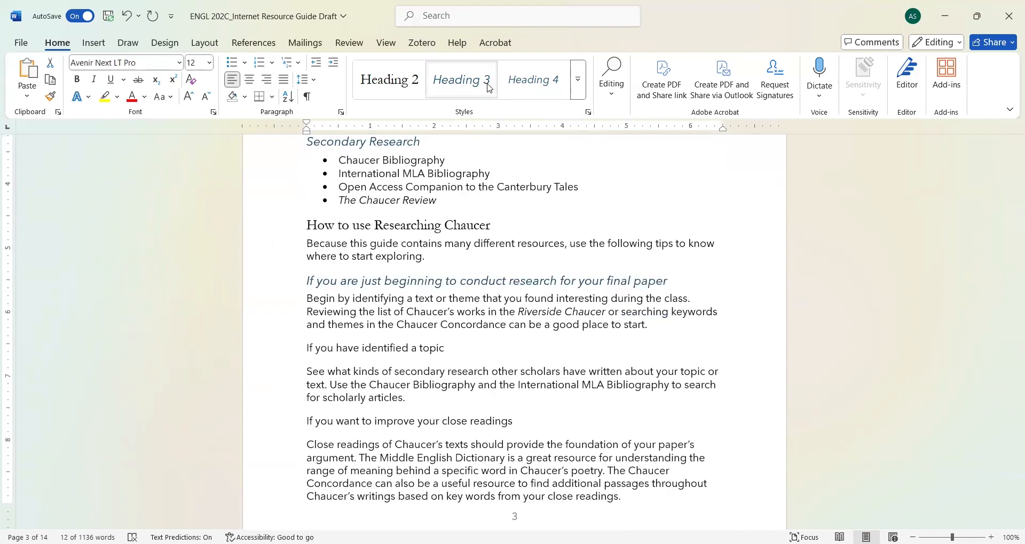
pyautogui.click(274, 360)
pyautogui.click(440, 89)
pyautogui.click(277, 421)
pyautogui.click(460, 80)
# Step: Modify the Heading 3 style so that its font color is black (Text 1)
pyautogui.scroll(2, 375, 307)
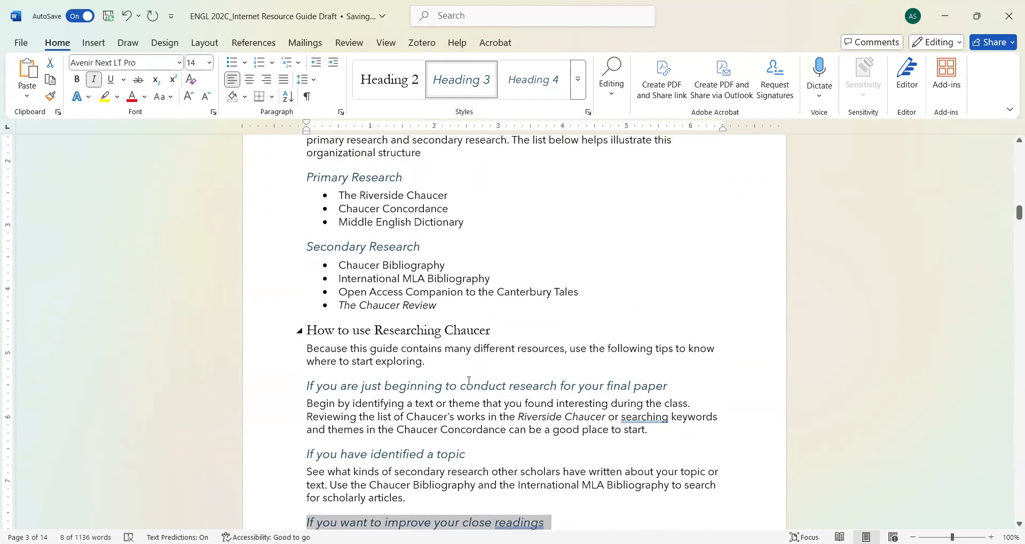
pyautogui.scroll(15, 379, 334)
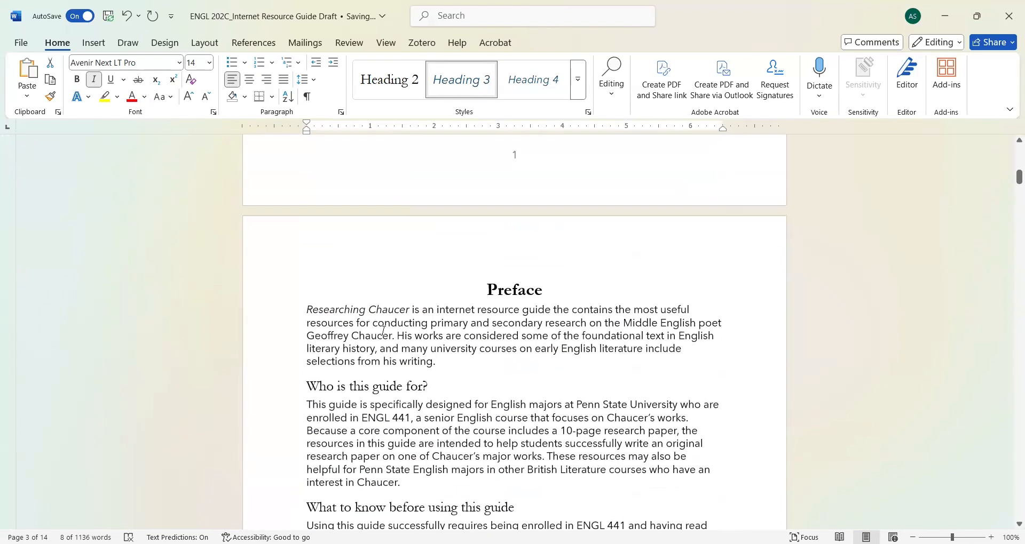
pyautogui.scroll(4, 384, 330)
pyautogui.click(587, 112)
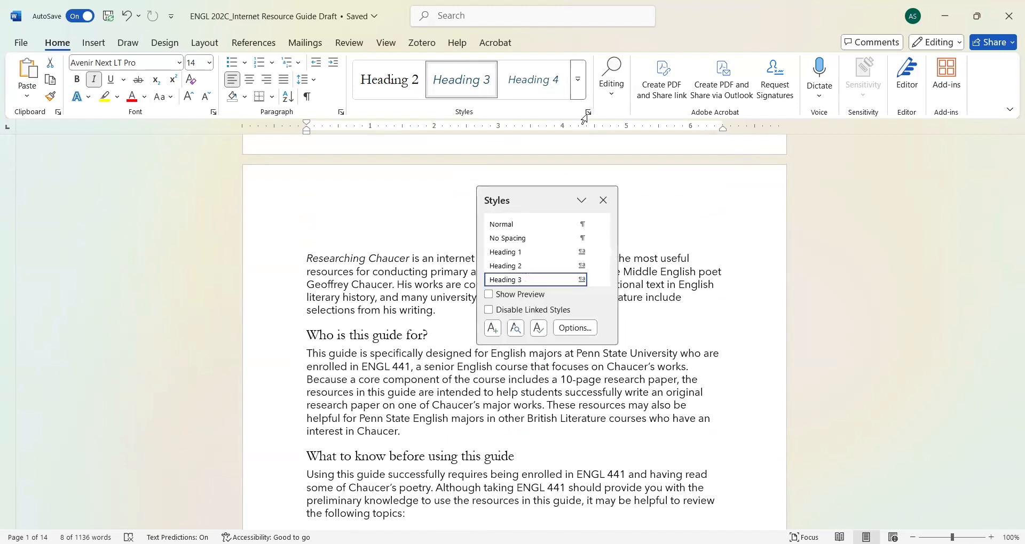
pyautogui.click(536, 328)
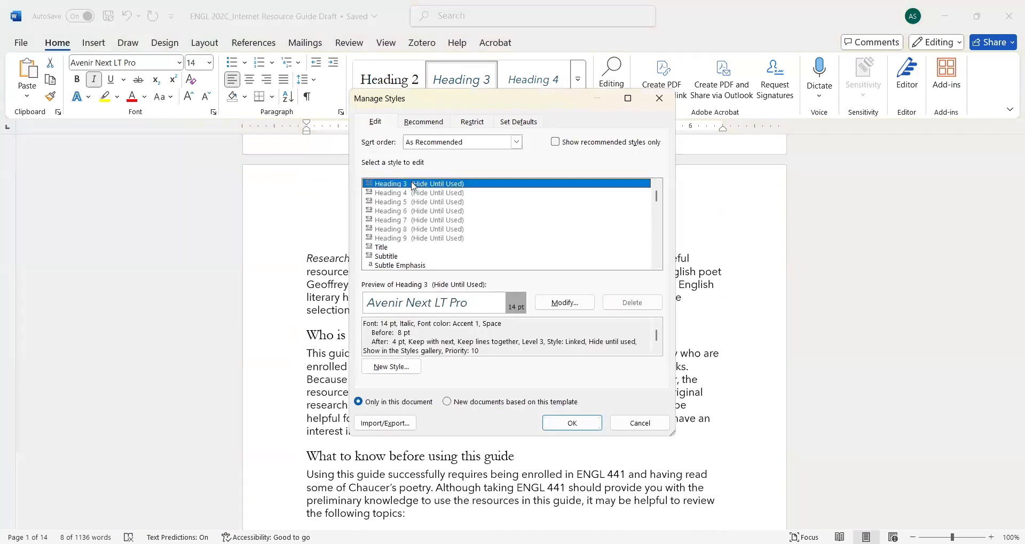
pyautogui.click(549, 303)
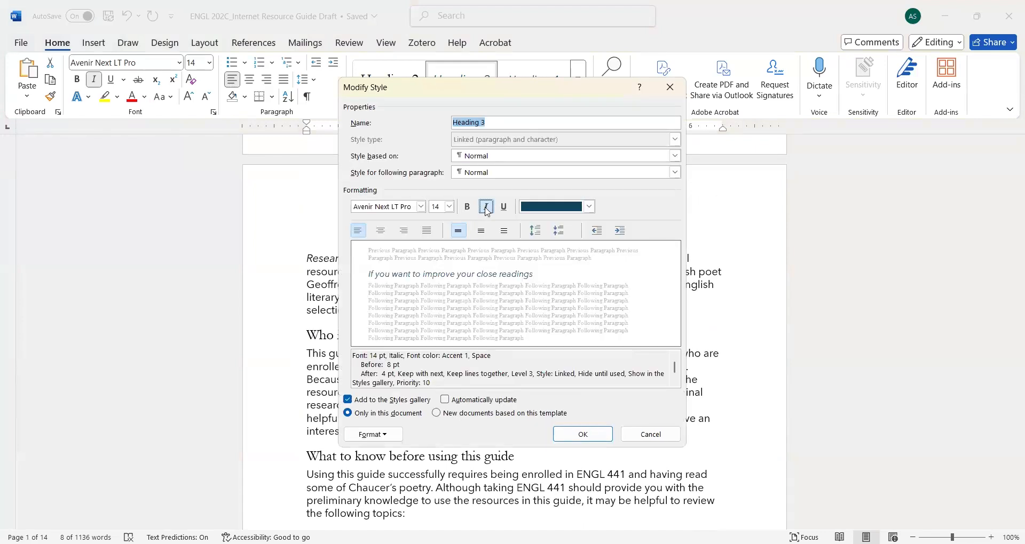
pyautogui.click(555, 210)
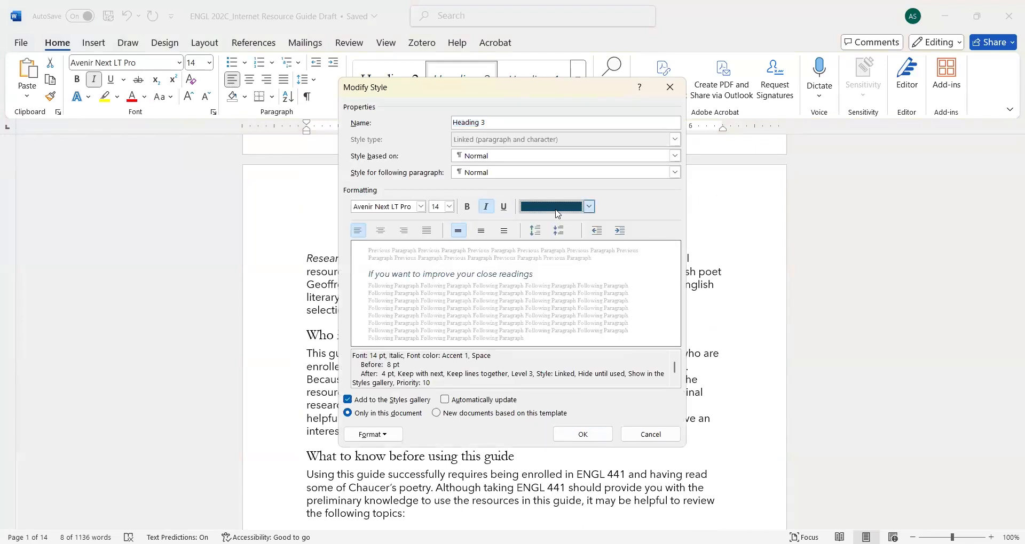
pyautogui.click(550, 264)
# Step: Set the Heading 3 style's font to Garamond and save the style changes
pyautogui.click(420, 206)
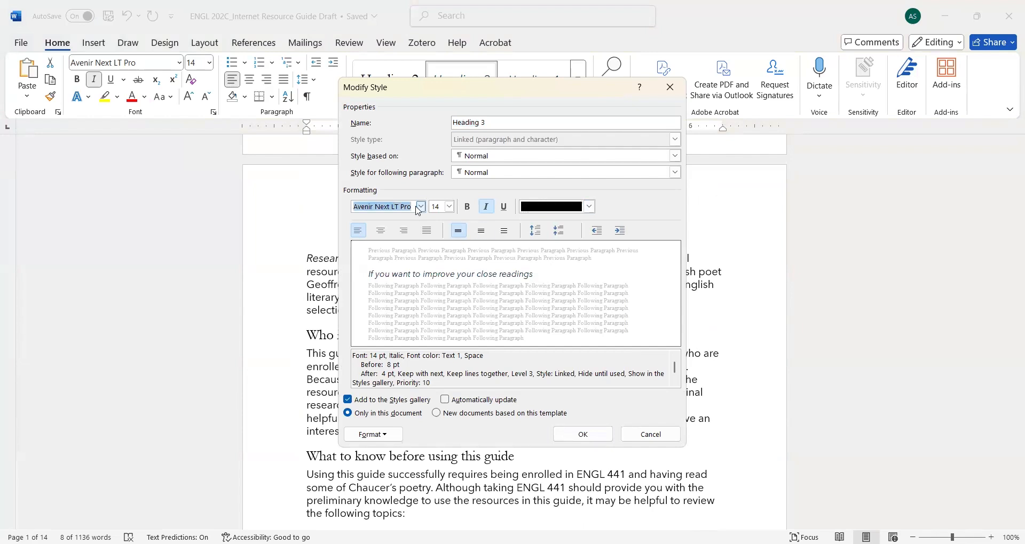
pyautogui.click(348, 253)
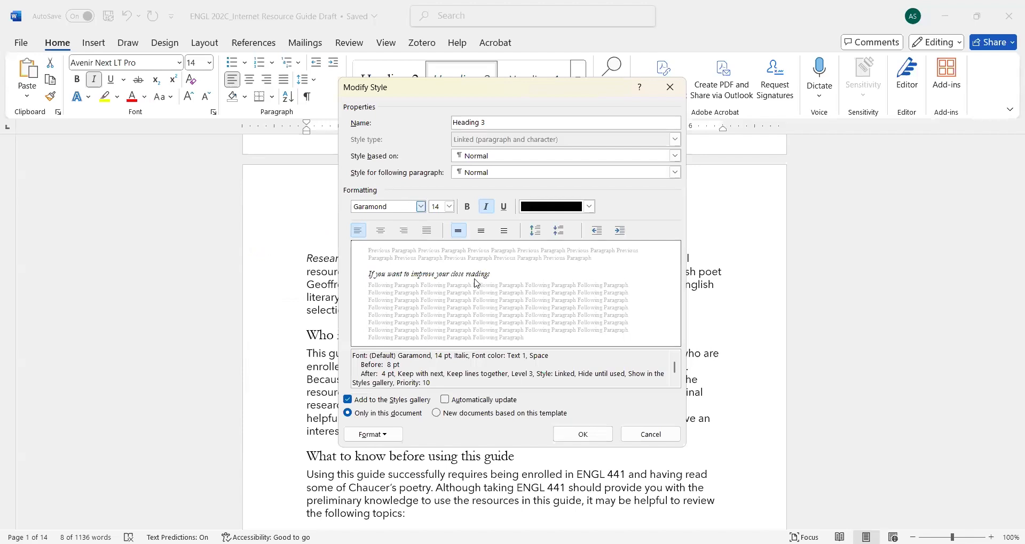
pyautogui.click(575, 437)
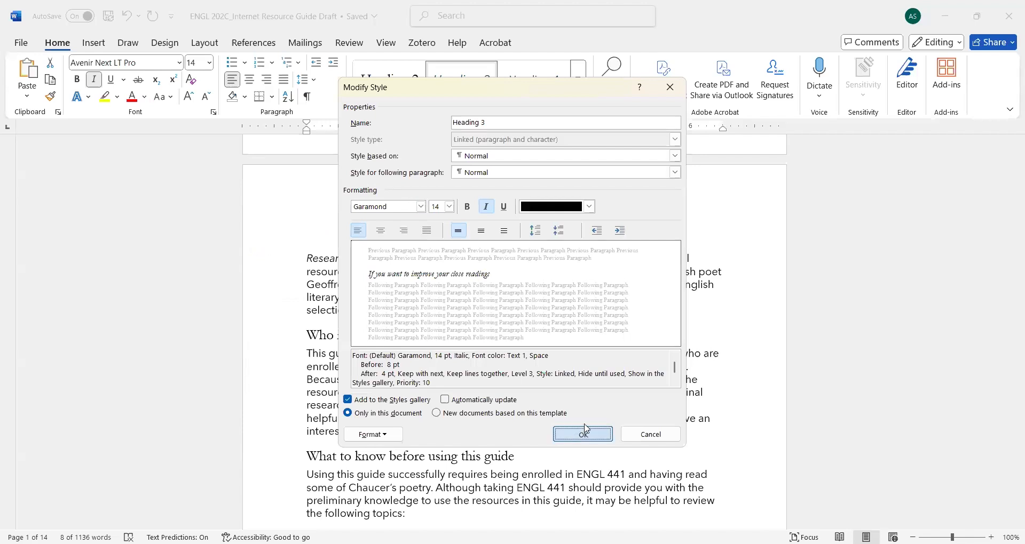
pyautogui.click(585, 425)
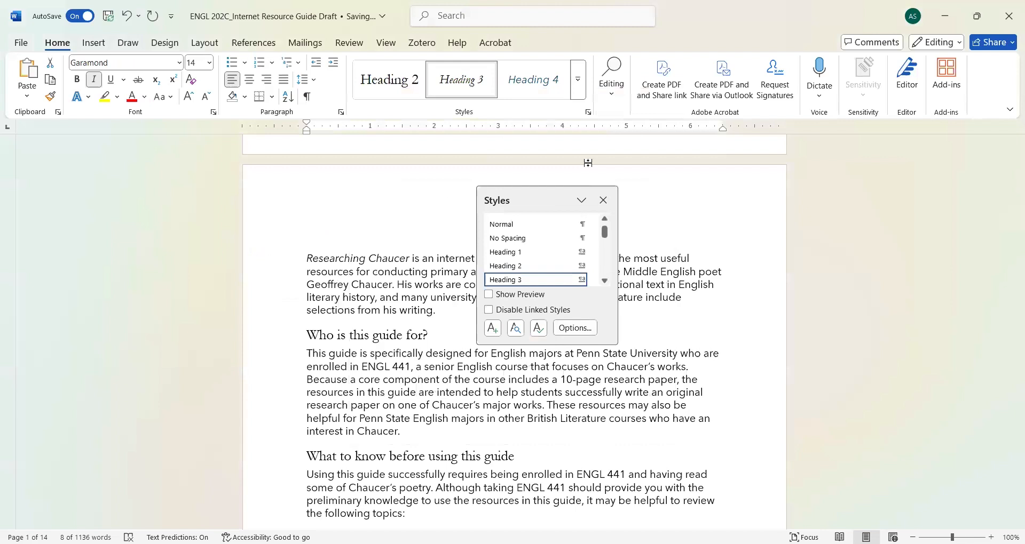
pyautogui.click(601, 199)
# Step: Review the restyled headings across the preface on pages 2 and 3
pyautogui.scroll(-15, 522, 237)
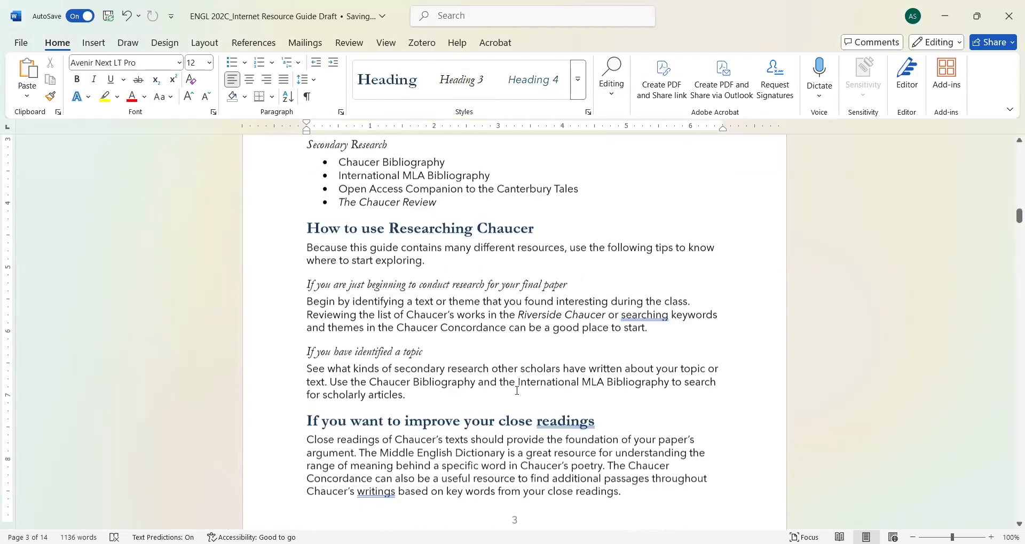
pyautogui.scroll(-5, 516, 391)
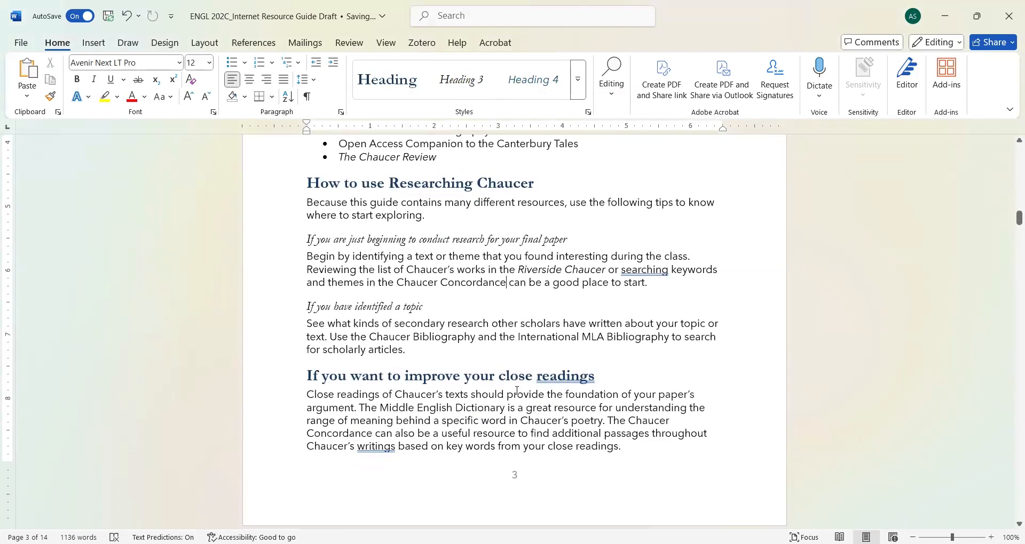
pyautogui.scroll(1, 517, 391)
pyautogui.scroll(20, 517, 391)
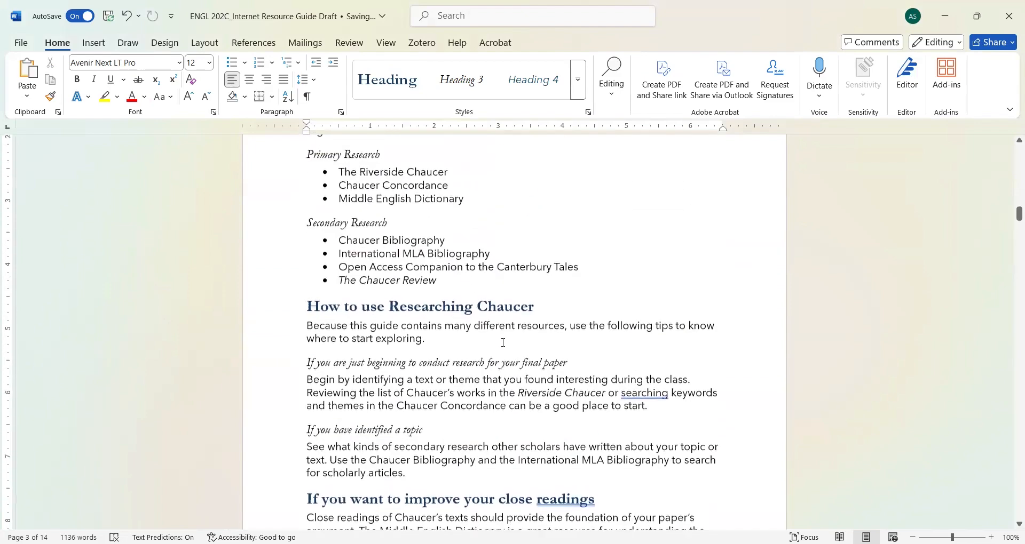
pyautogui.scroll(3, 502, 343)
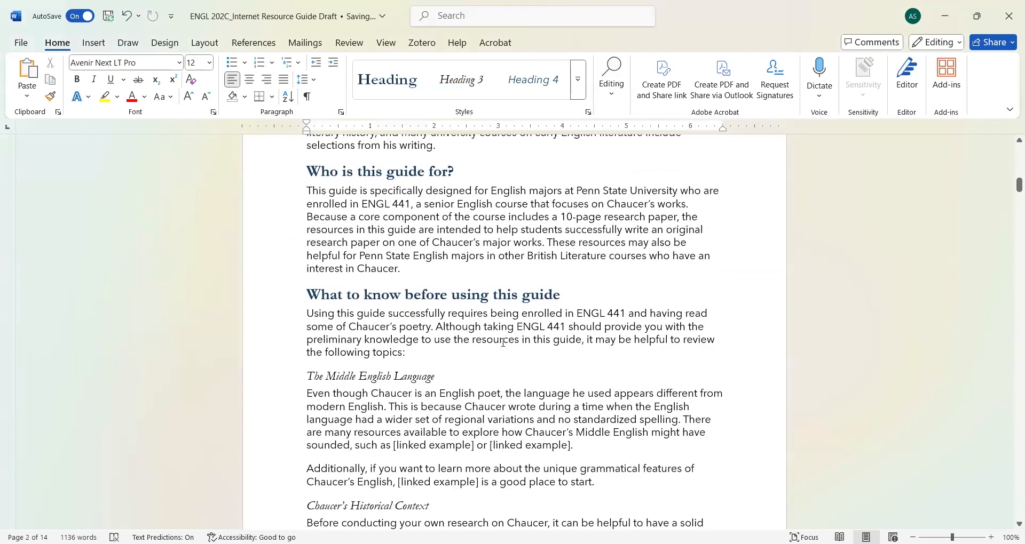
pyautogui.scroll(2, 503, 343)
pyautogui.press('Up')
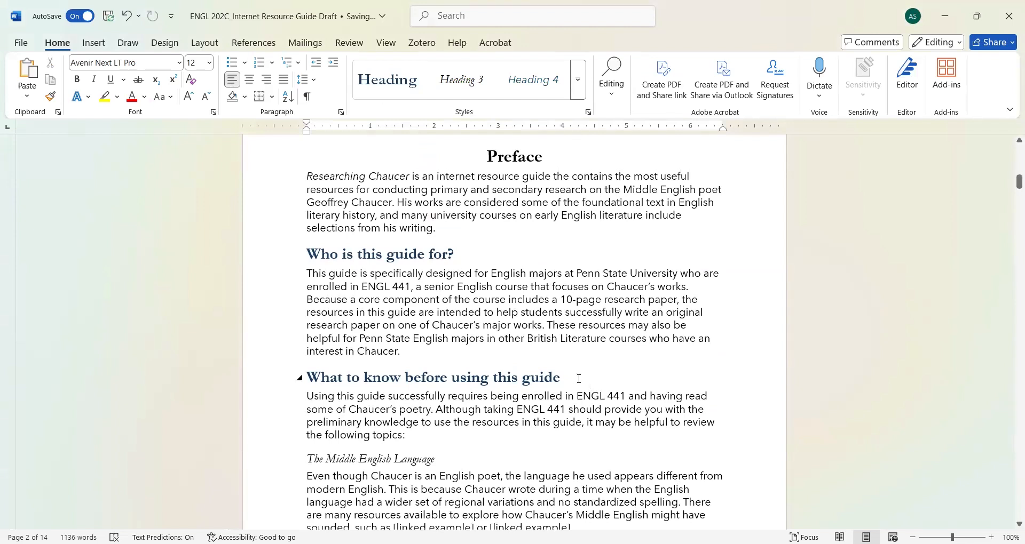
pyautogui.click(578, 379)
pyautogui.write(':')
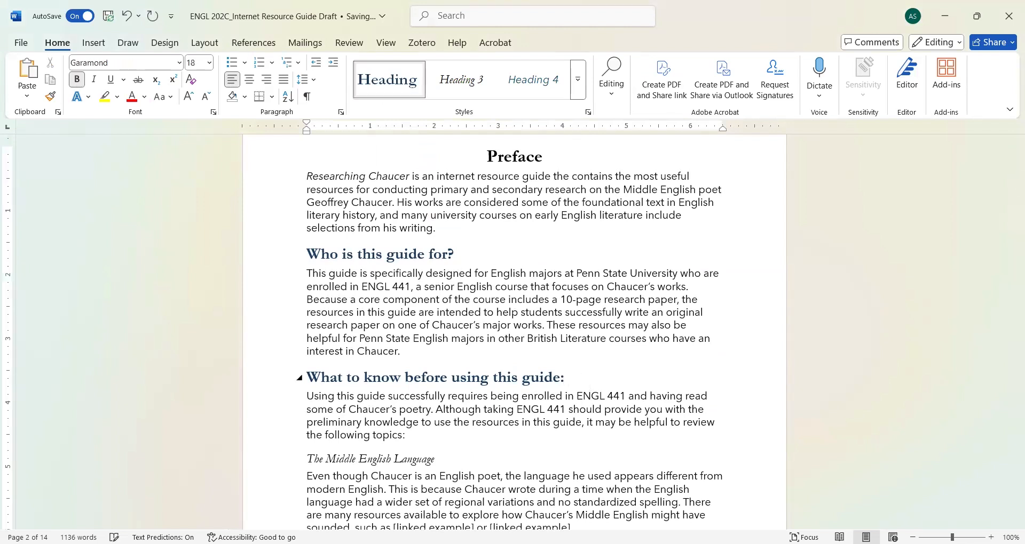
pyautogui.press('BackSpace')
pyautogui.click(453, 255)
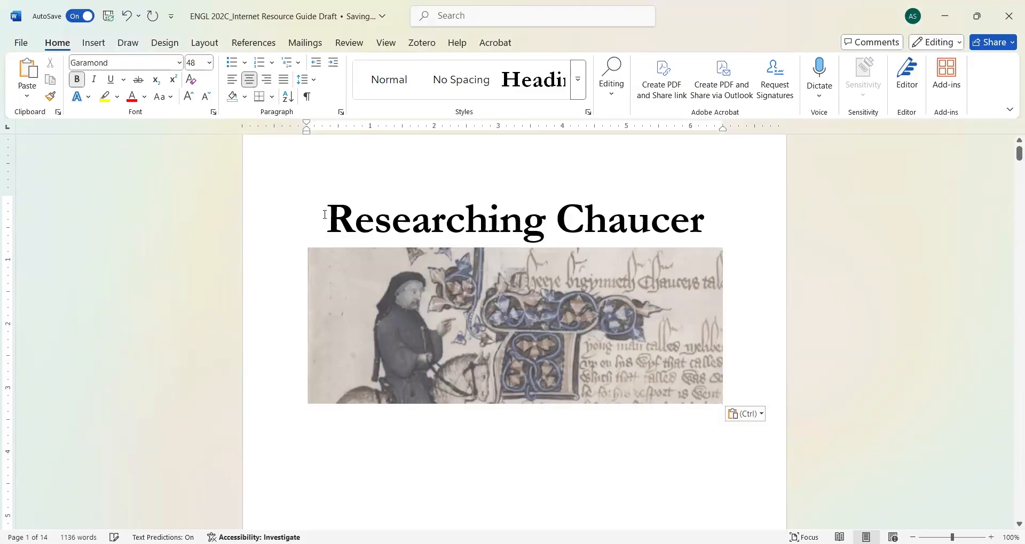
# Step: Insert blank lines above the "Researching Chaucer" title to move it lower on the cover page
pyautogui.press('Return')
pyautogui.press('Return')
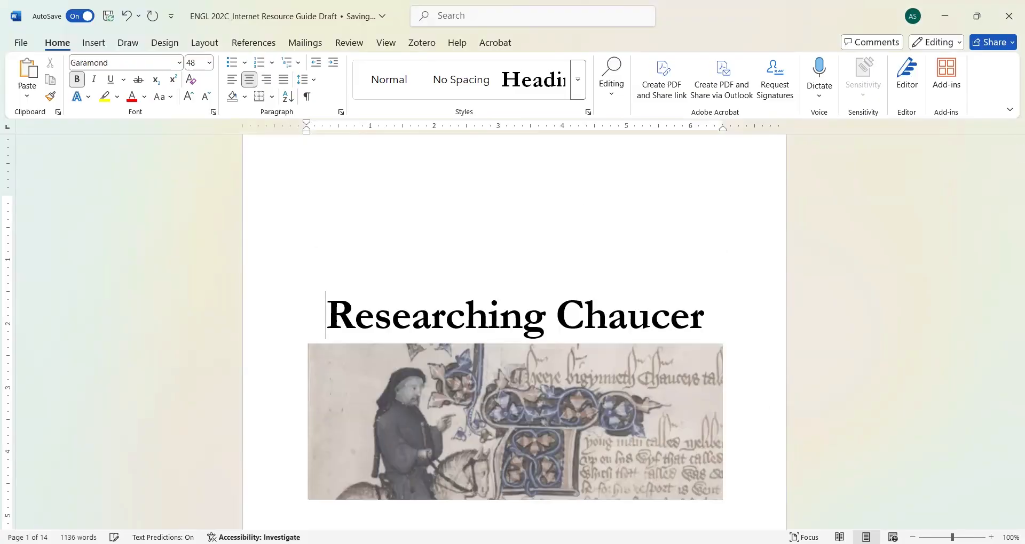
pyautogui.scroll(-10, 583, 228)
pyautogui.scroll(10, 582, 227)
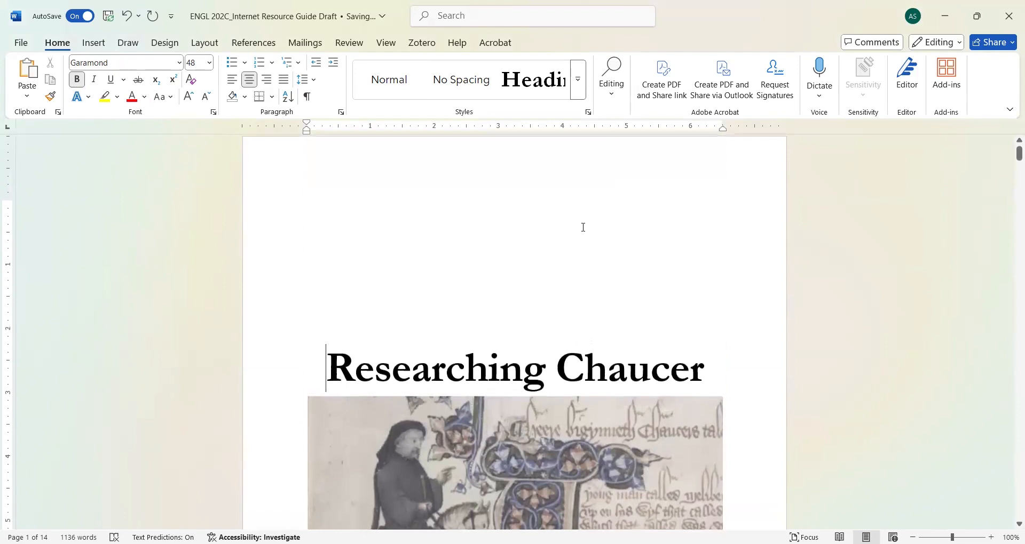